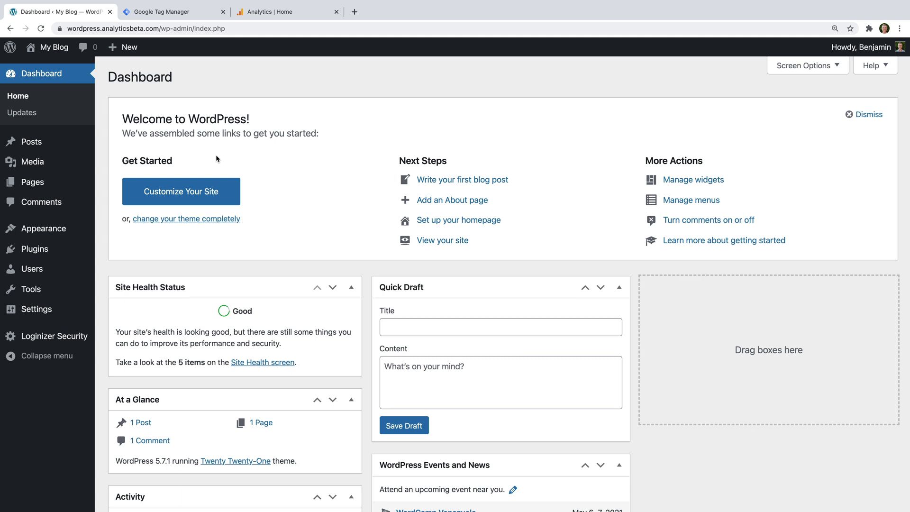
# Search the WordPress plugin directory for "google tag manager" to add a new plugin
pyautogui.moveTo(60, 251)
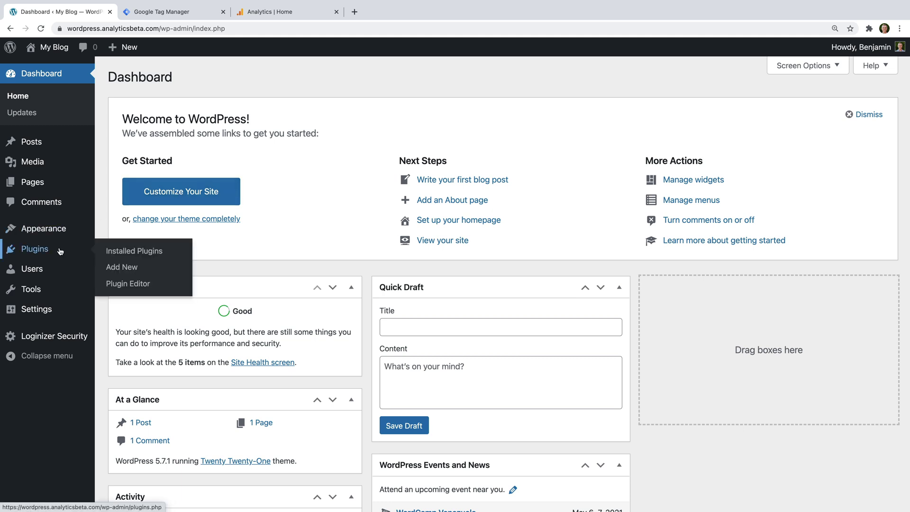
pyautogui.click(144, 272)
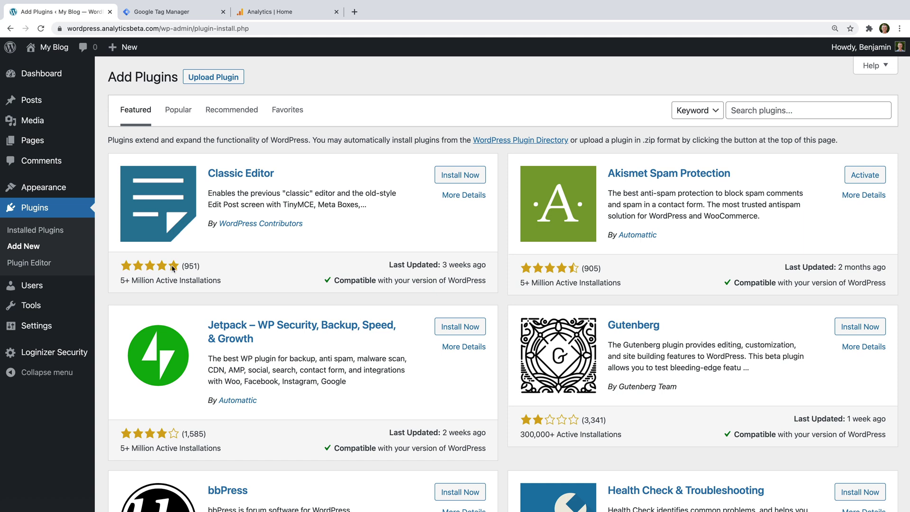
pyautogui.click(759, 109)
pyautogui.write('google tag mana')
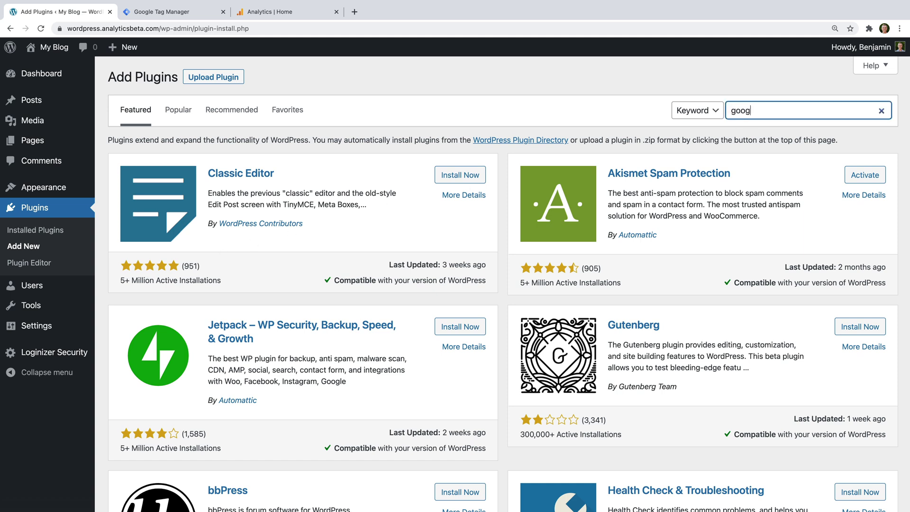
pyautogui.write('ger')
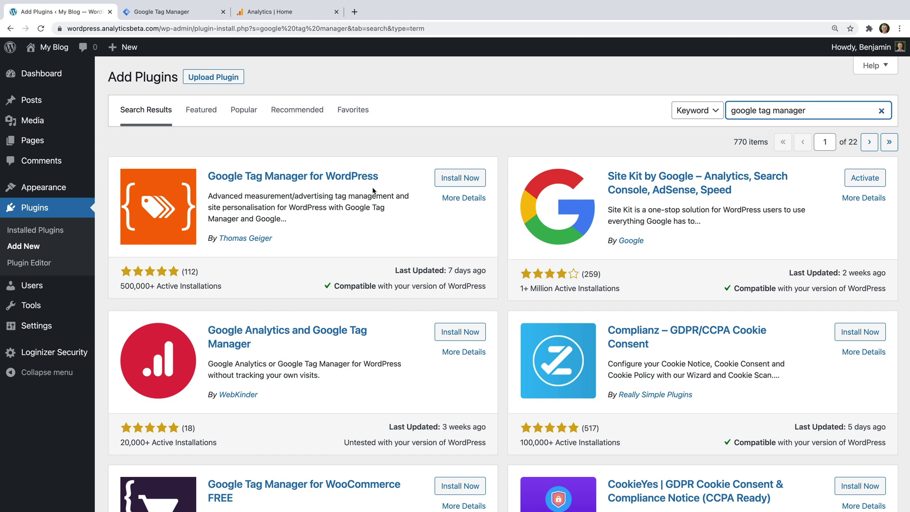
# Install and activate the Google Tag Manager for WordPress plugin and open its settings page
pyautogui.click(452, 184)
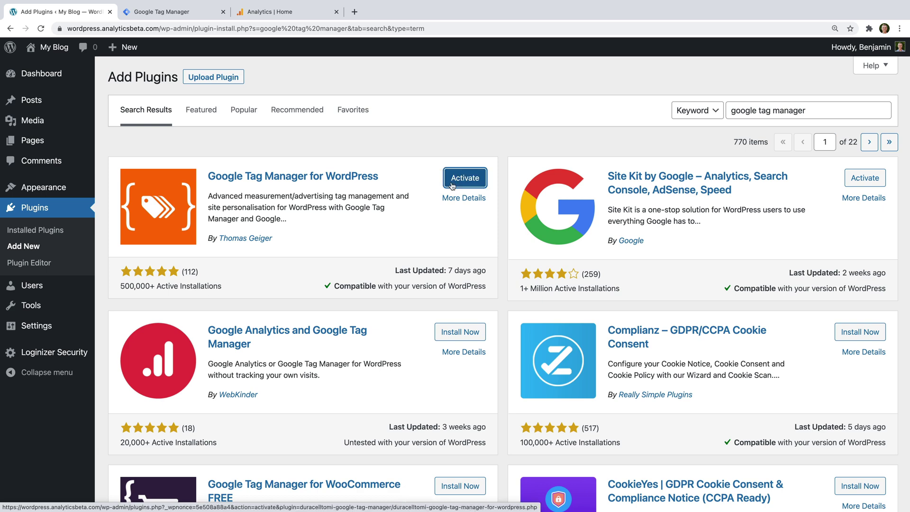
pyautogui.click(473, 185)
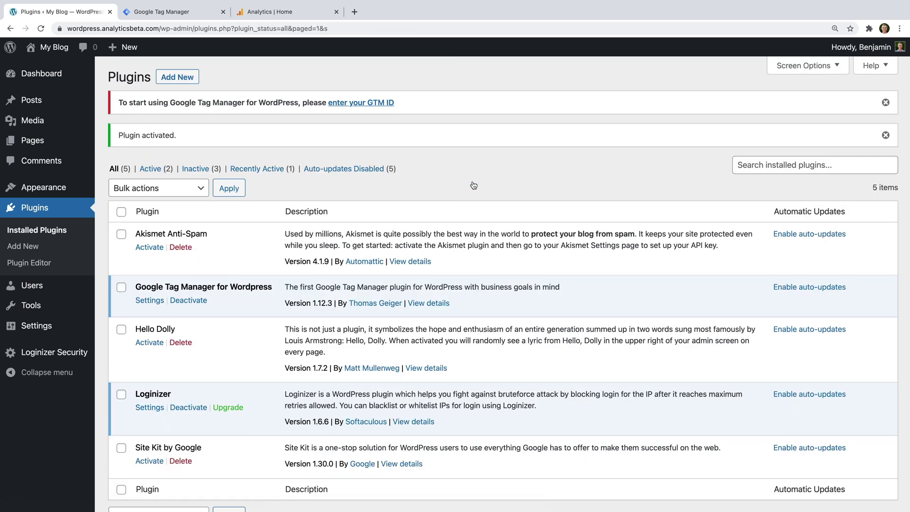
pyautogui.moveTo(67, 332)
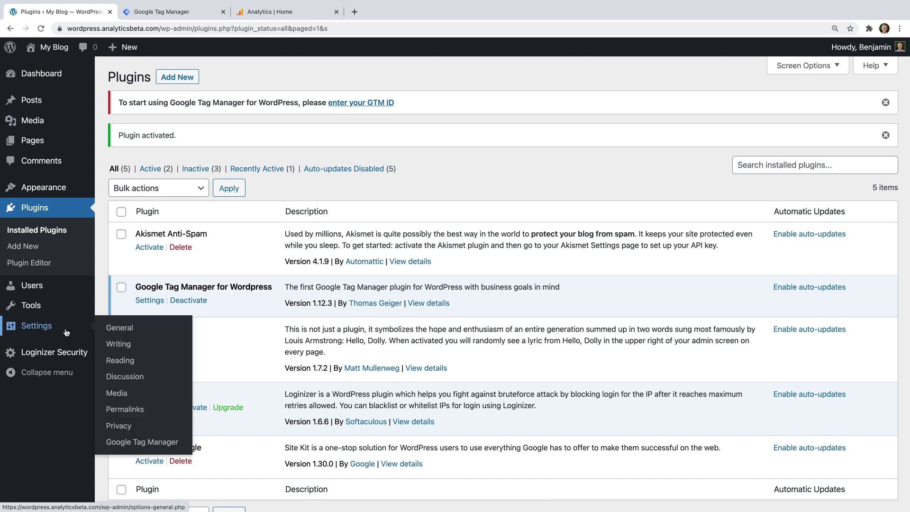
pyautogui.click(149, 442)
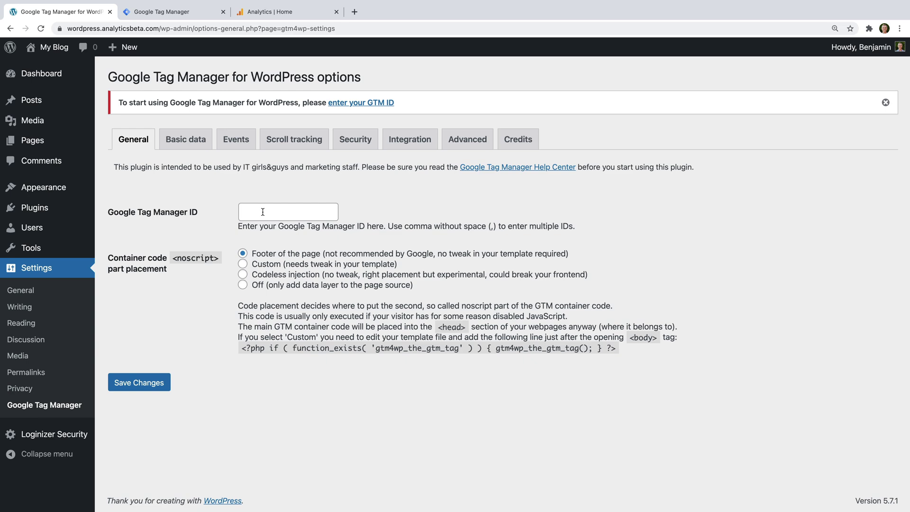
# Switch to Google Tag Manager and copy the WordPress Demo container's ID from its installation code
pyautogui.click(197, 16)
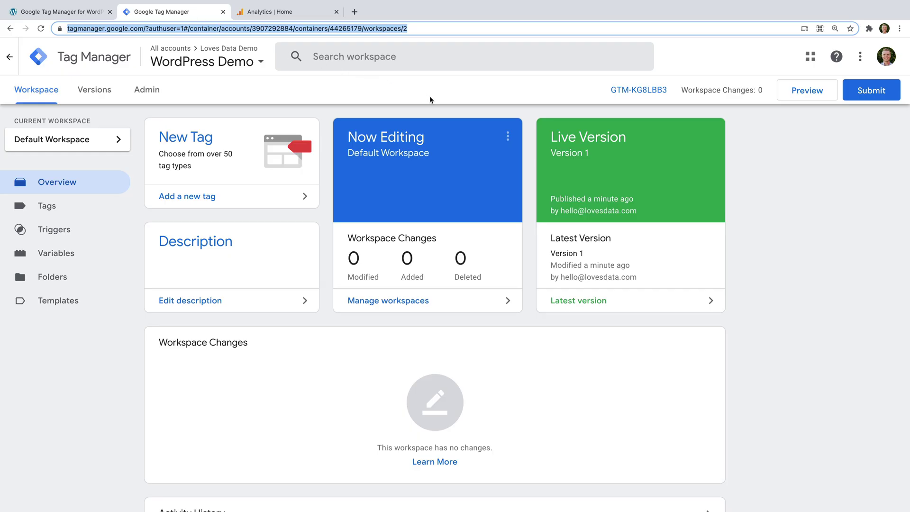
pyautogui.click(662, 91)
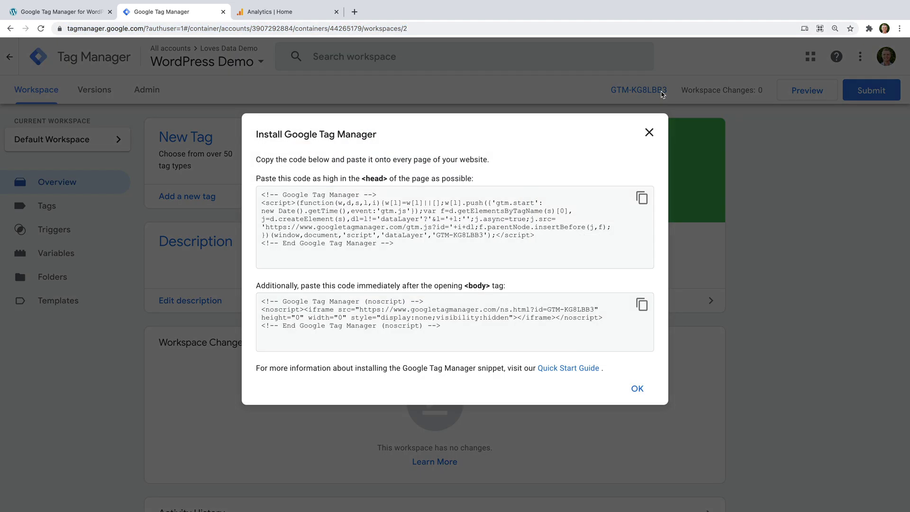
pyautogui.click(436, 235)
pyautogui.moveTo(436, 235); pyautogui.dragTo(484, 235)
pyautogui.press('super+c')
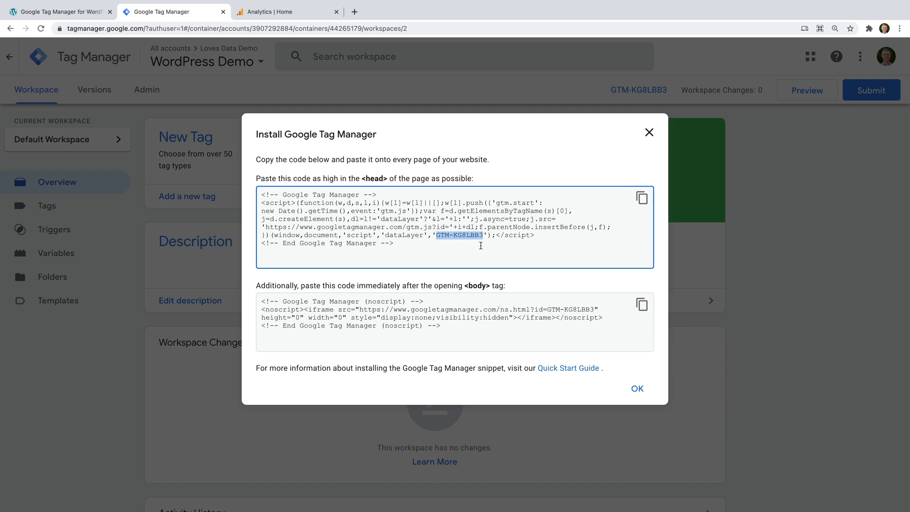
# Return to the WordPress plugin settings, paste the container ID as the Google Tag Manager ID and save the changes
pyautogui.click(96, 18)
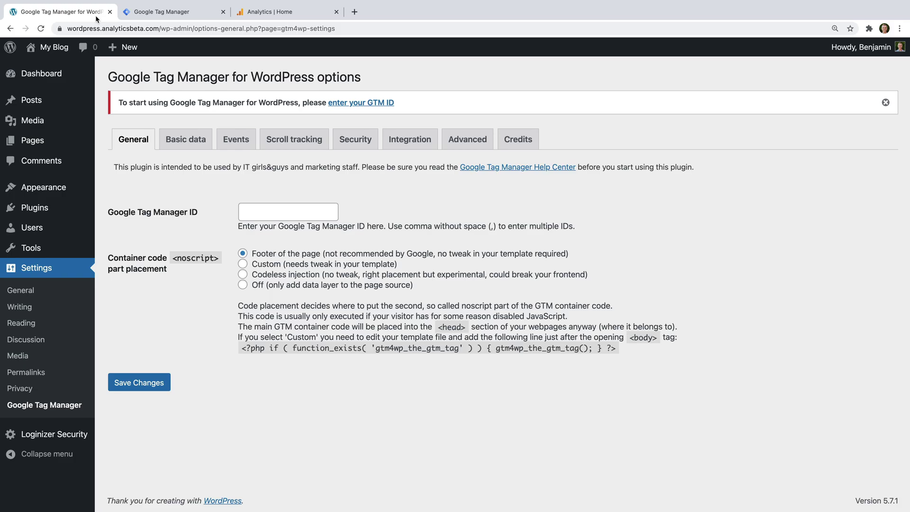
pyautogui.click(279, 214)
pyautogui.press('super+v')
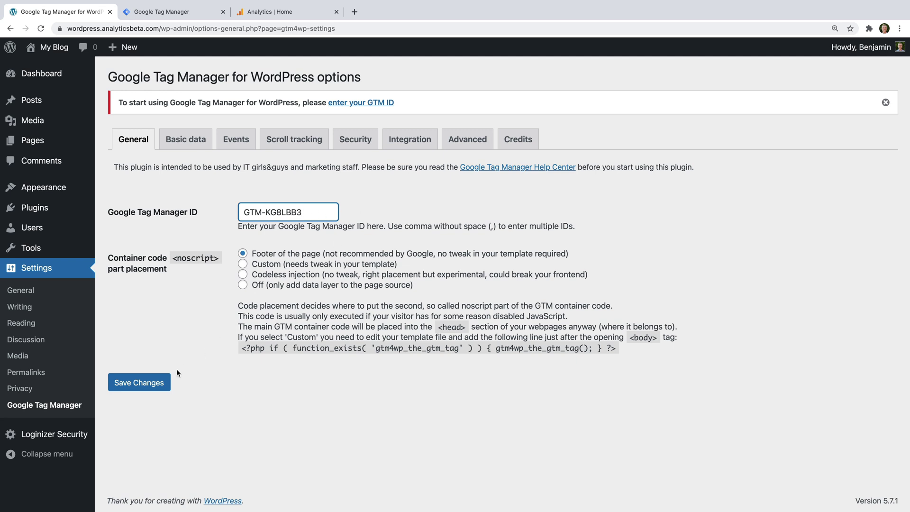
pyautogui.click(155, 384)
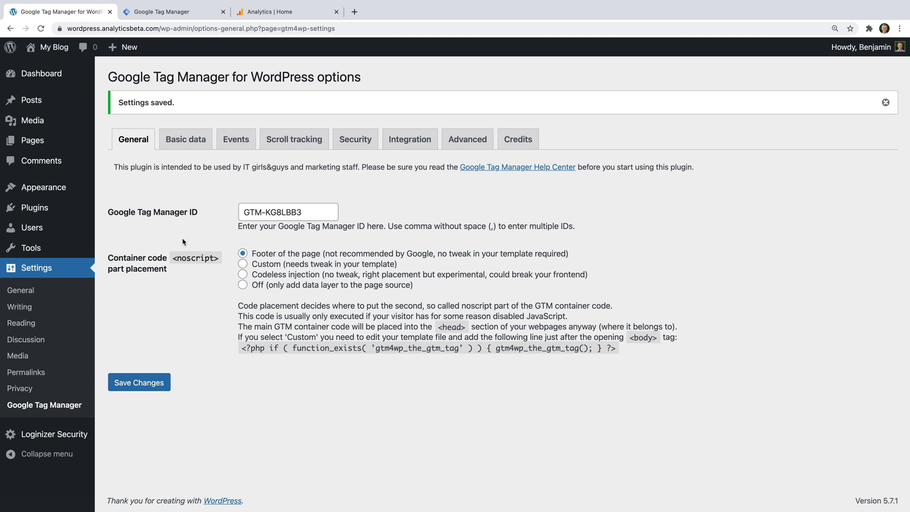
# Review the post options in the plugin's basic data, enable Logged in status for visitors and save the changes
pyautogui.click(202, 148)
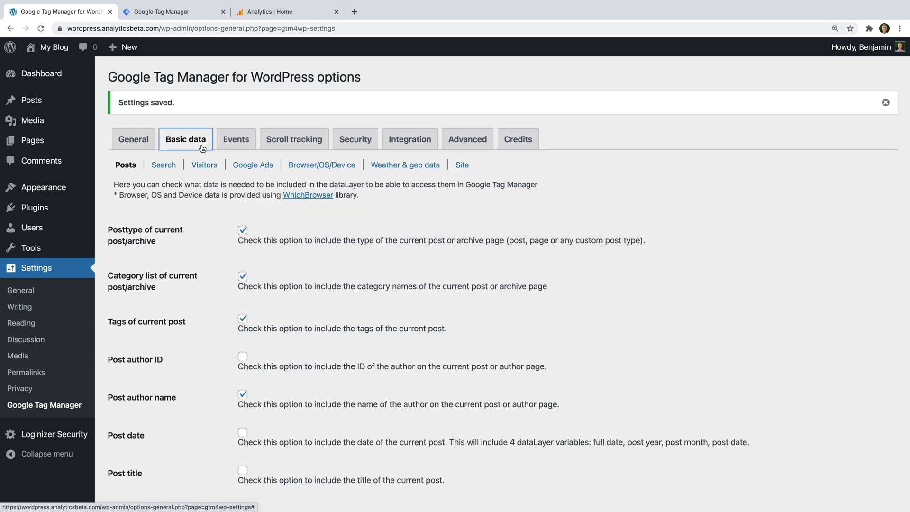
pyautogui.scroll(-2, 347, 209)
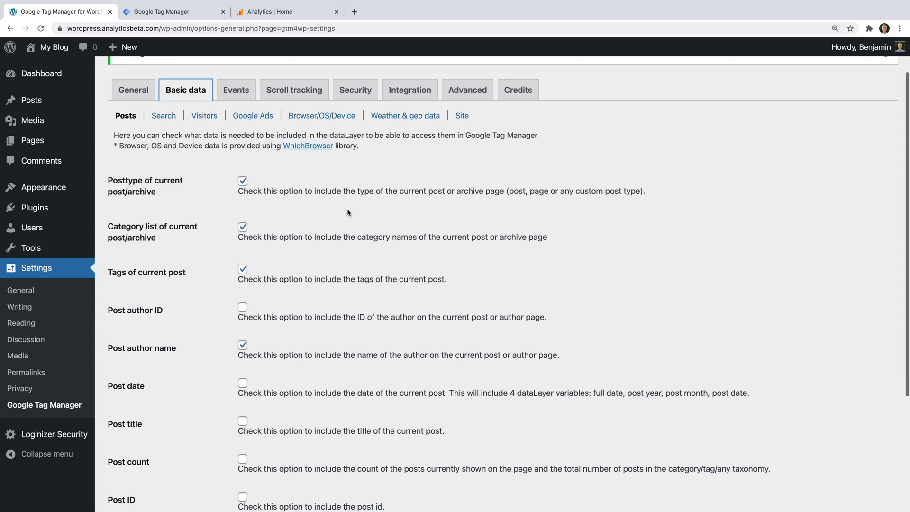
pyautogui.scroll(-1, 347, 209)
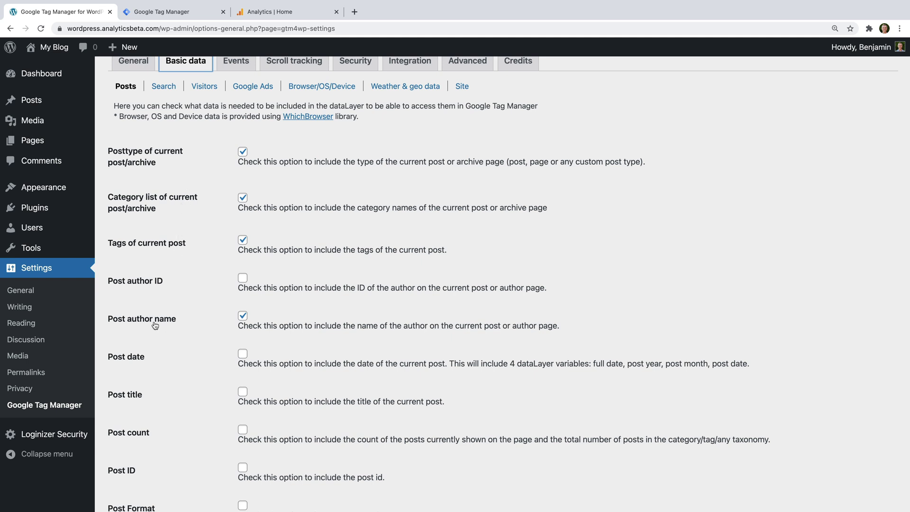
pyautogui.scroll(-1, 155, 325)
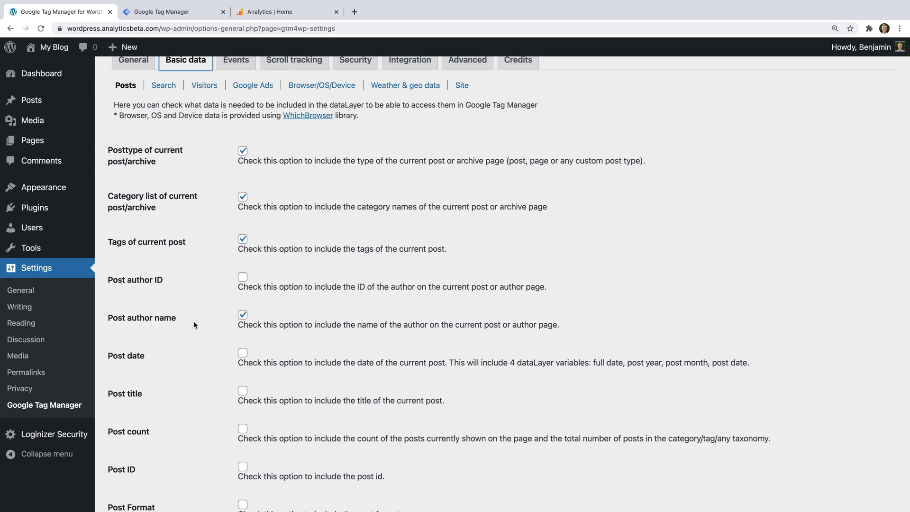
pyautogui.scroll(-5, 195, 325)
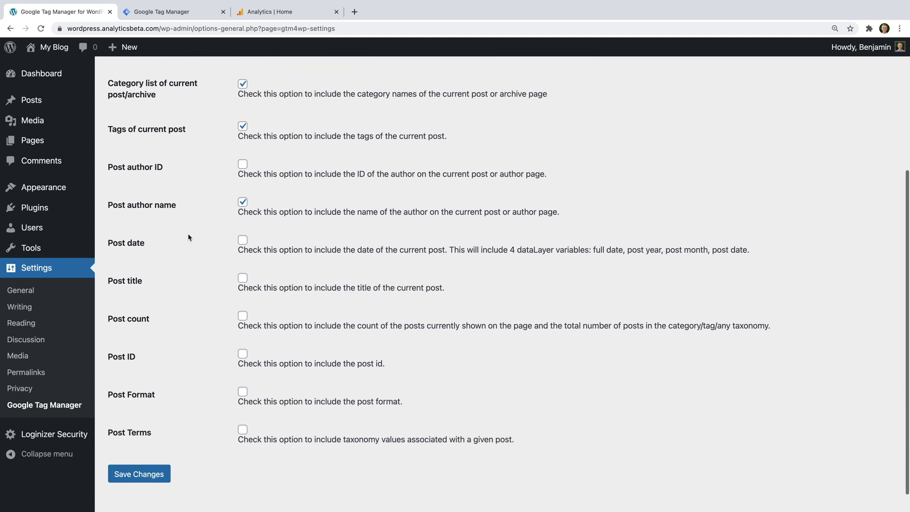
pyautogui.scroll(5, 189, 311)
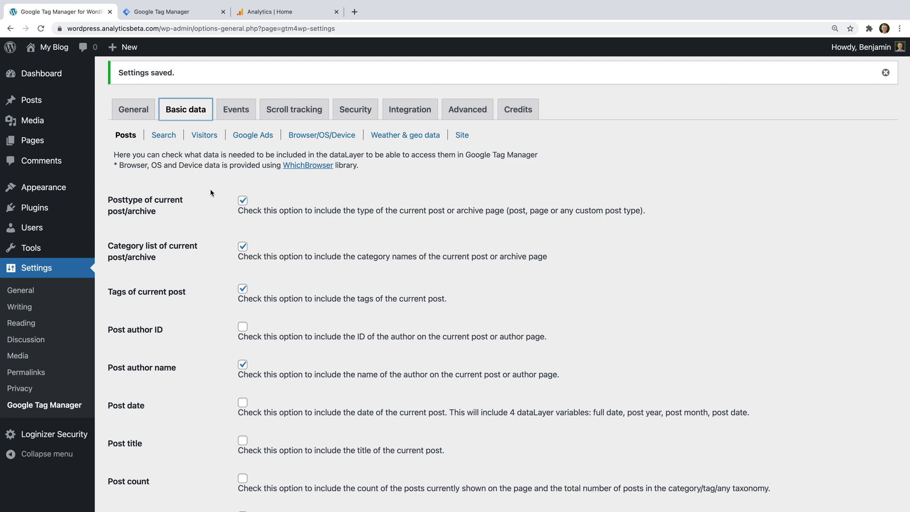
pyautogui.click(211, 138)
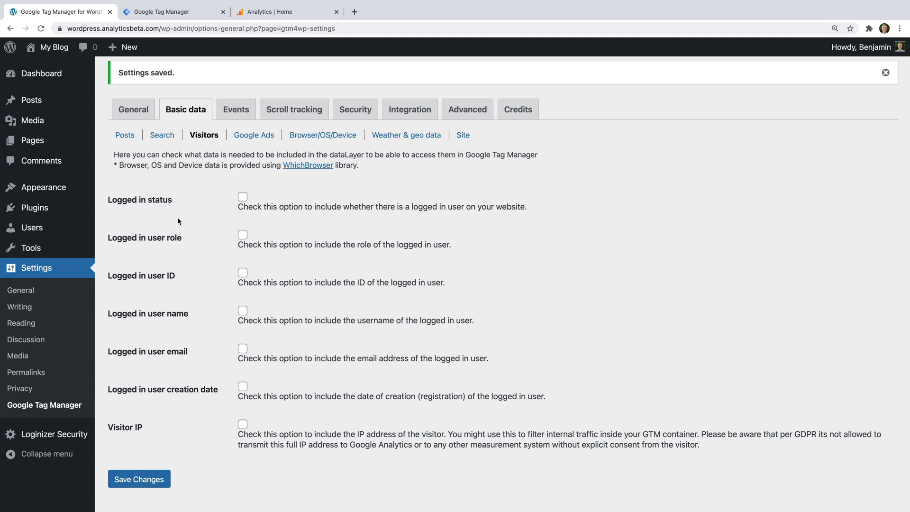
pyautogui.click(243, 196)
pyautogui.scroll(-1, 218, 241)
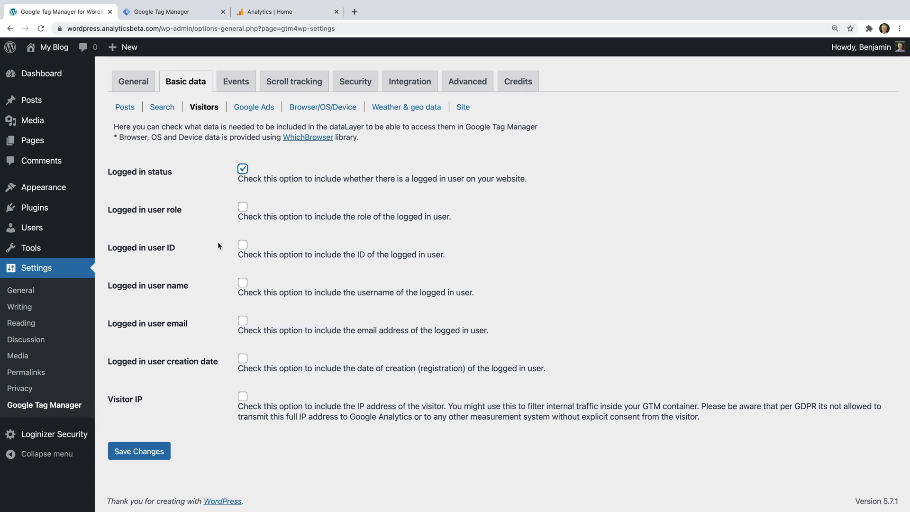
pyautogui.click(119, 444)
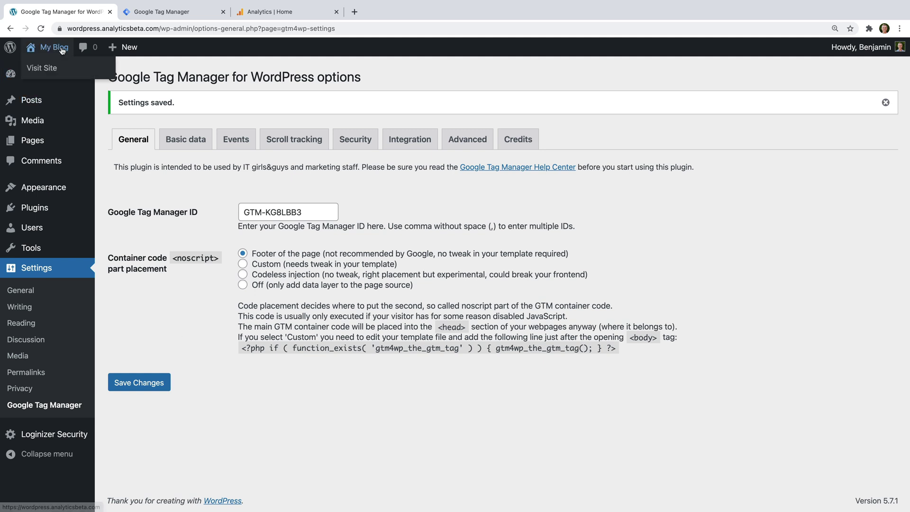
# Open the live blog in a new browser tab and go to the "Hello world!" post
pyautogui.rightClick(50, 69)
pyautogui.click(59, 73)
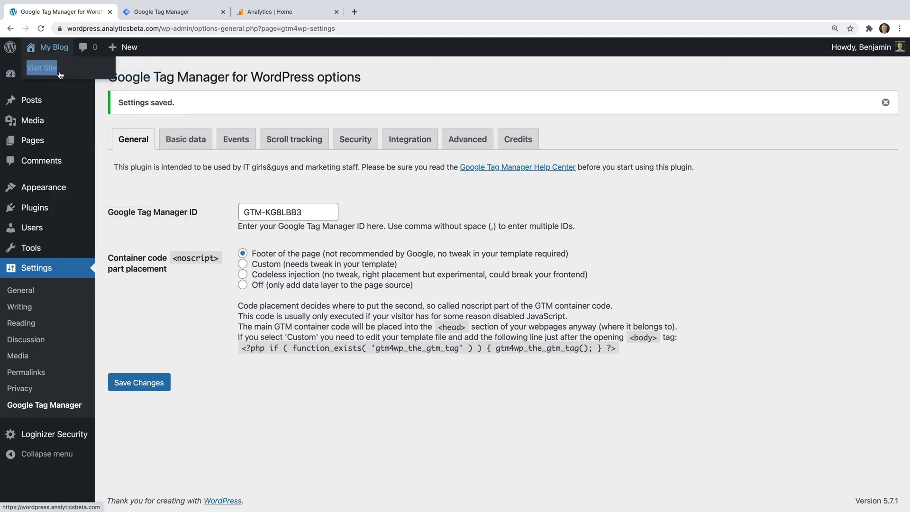
pyautogui.click(166, 12)
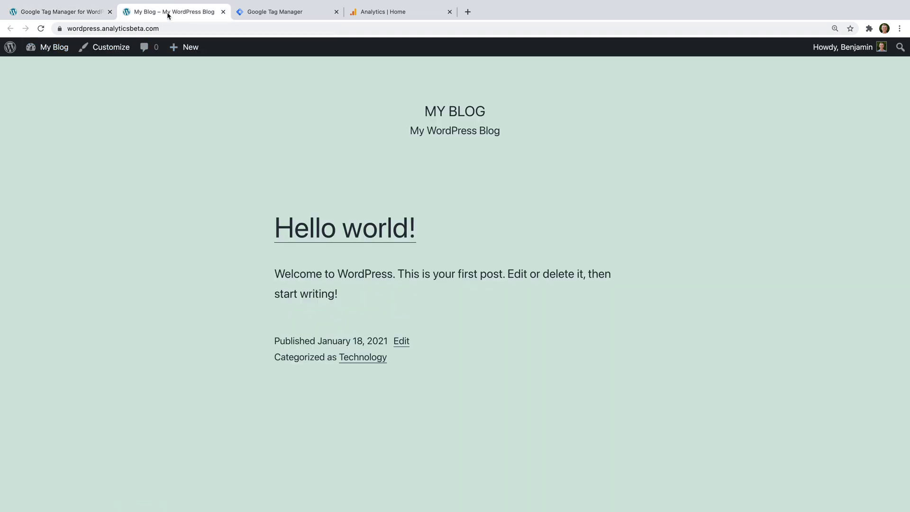
pyautogui.click(307, 233)
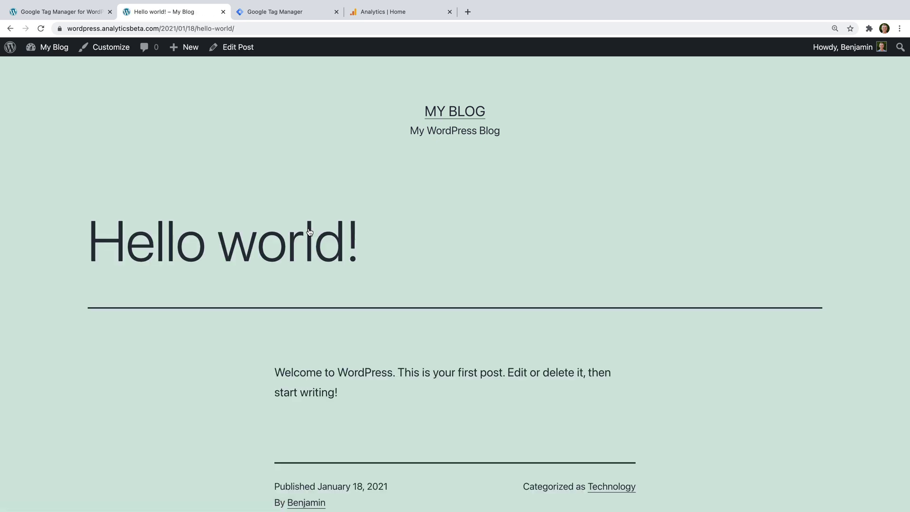
pyautogui.scroll(-3, 434, 252)
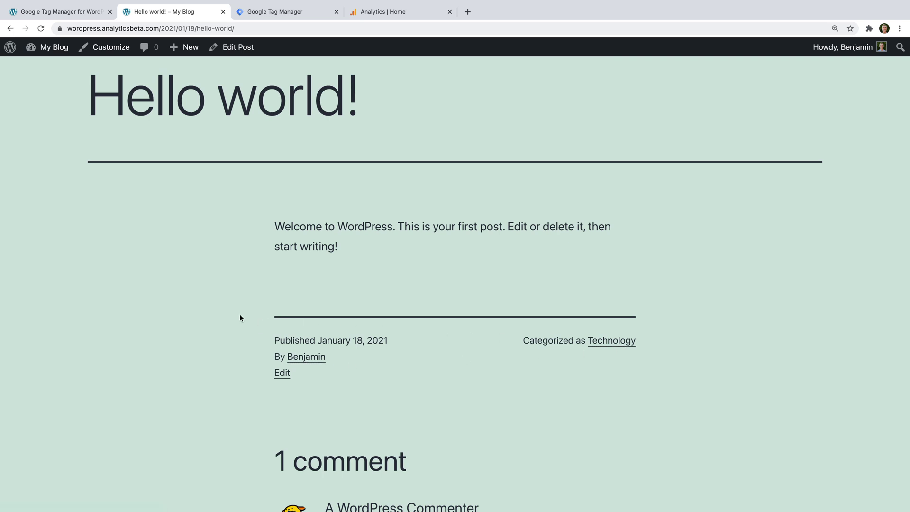
# View the post's page source and highlight the script that pushes dataLayer_content to the data layer
pyautogui.rightClick(227, 292)
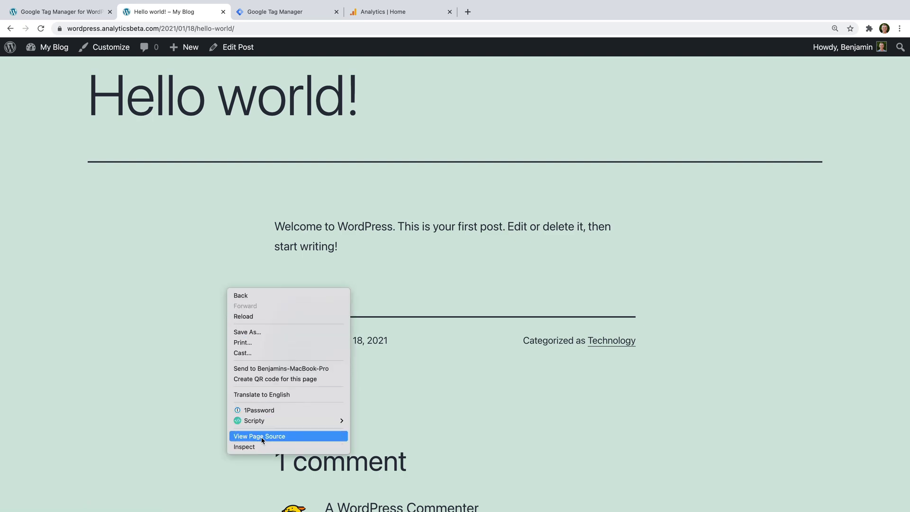
pyautogui.click(294, 437)
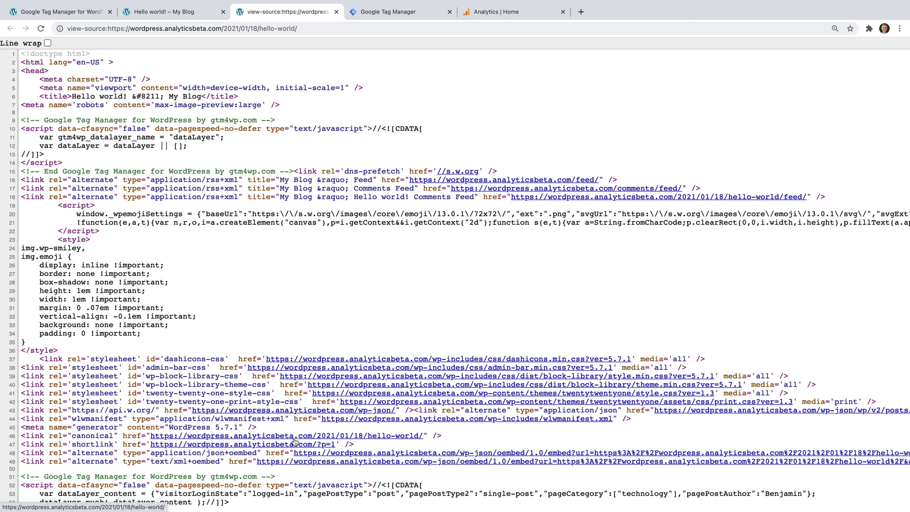
pyautogui.scroll(-5, 276, 311)
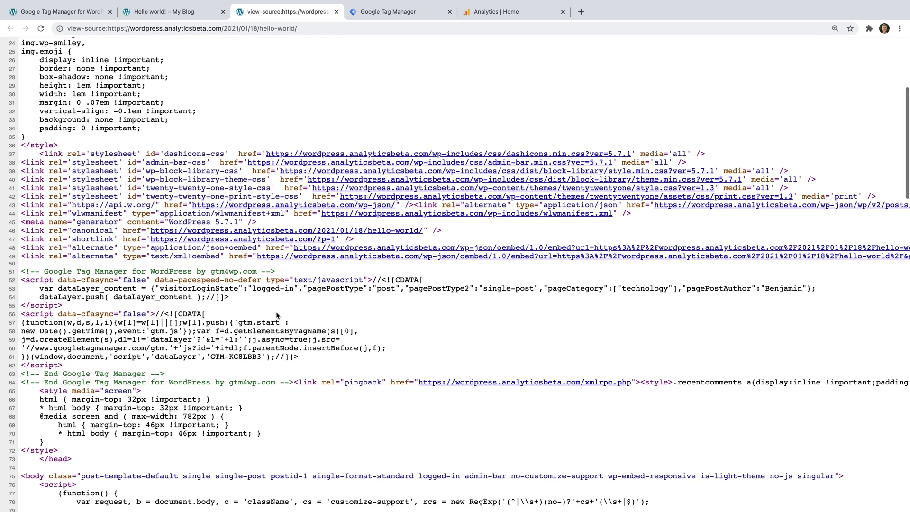
pyautogui.scroll(-1, 276, 311)
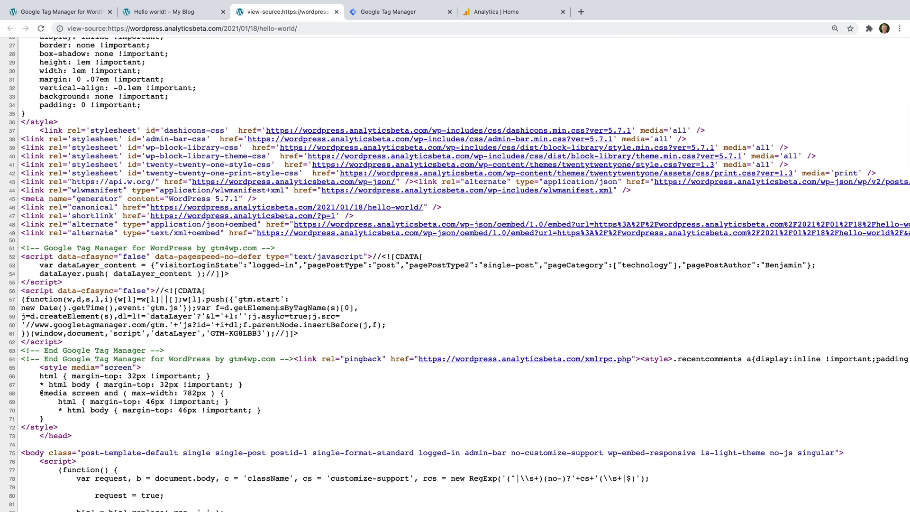
pyautogui.moveTo(21, 256); pyautogui.dragTo(94, 284)
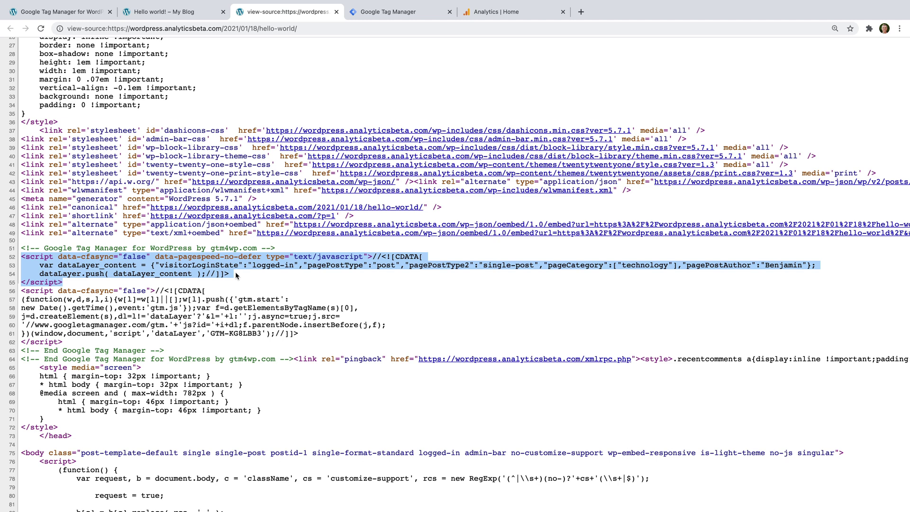
pyautogui.hscroll(1, 235, 271)
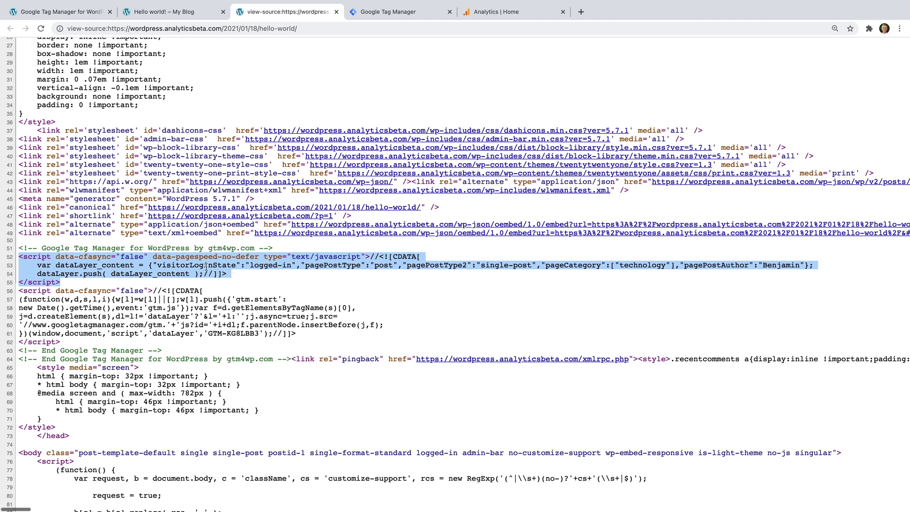
# Highlight the visitorLoginState name and value pair inside dataLayer_content
pyautogui.click(155, 264)
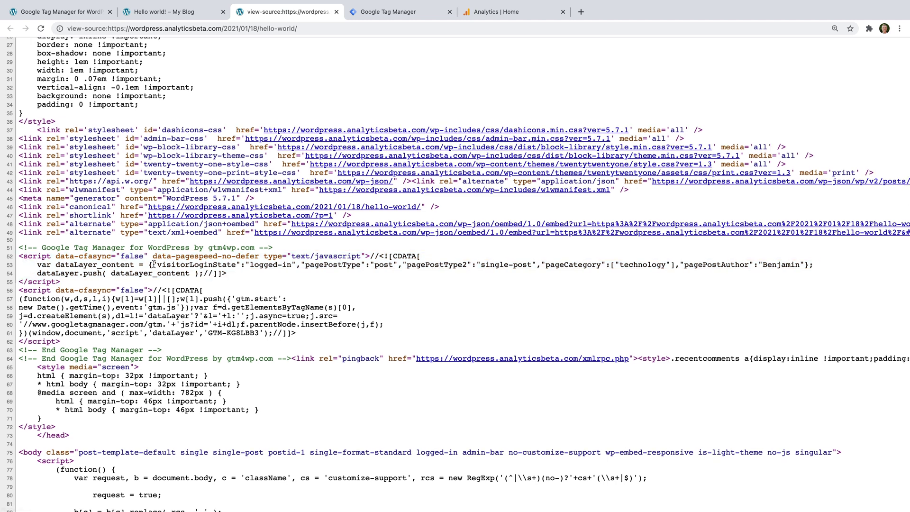
pyautogui.moveTo(153, 265); pyautogui.dragTo(296, 264)
pyautogui.scroll(1, 274, 275)
pyautogui.hscroll(-1, 274, 275)
pyautogui.hscroll(-1, 292, 269)
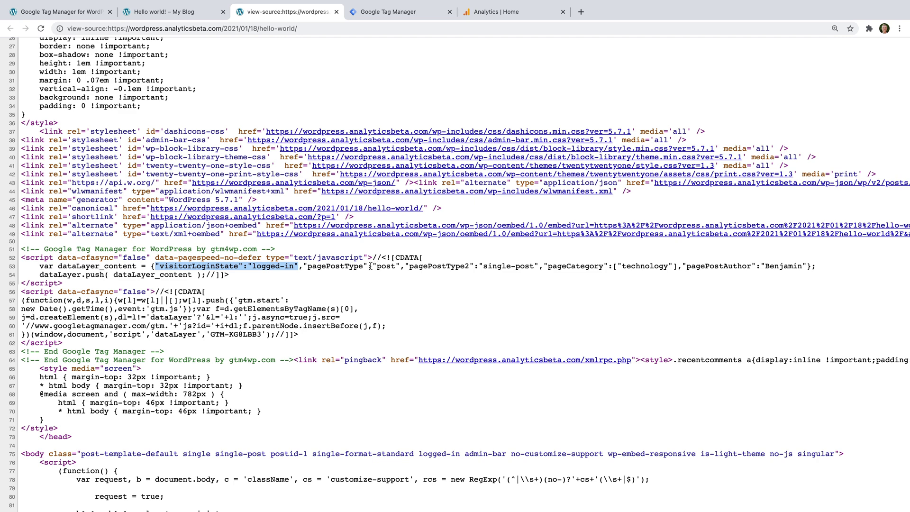
# Highlight the pageCategory value and the pagePostAuthor value inside dataLayer_content in the page source
pyautogui.moveTo(621, 266); pyautogui.dragTo(670, 267)
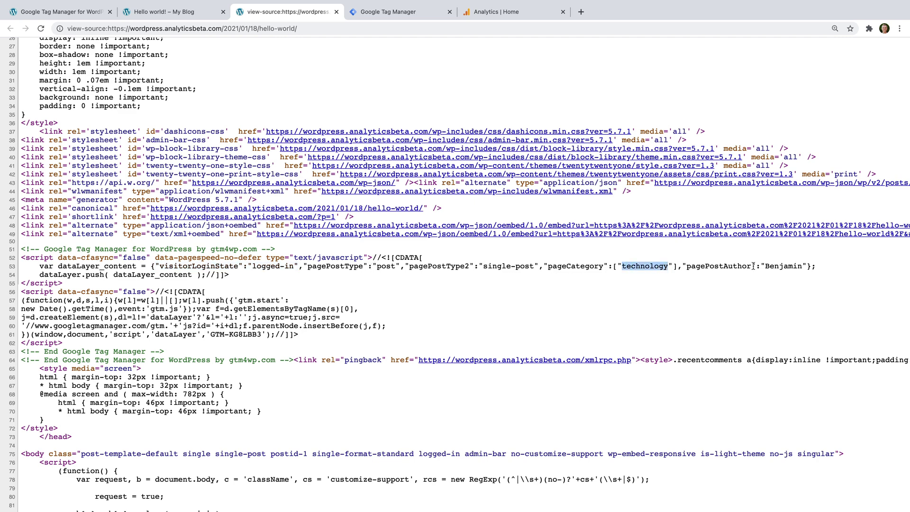
pyautogui.moveTo(765, 266); pyautogui.dragTo(802, 267)
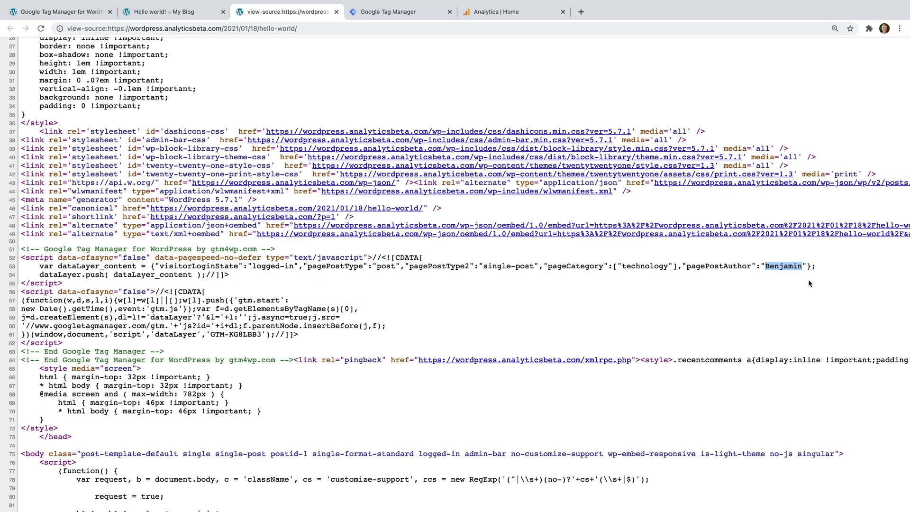
# Switch to Google Tag Manager, dismiss the installation instructions and go to the container's variables
pyautogui.click(419, 15)
pyautogui.click(643, 132)
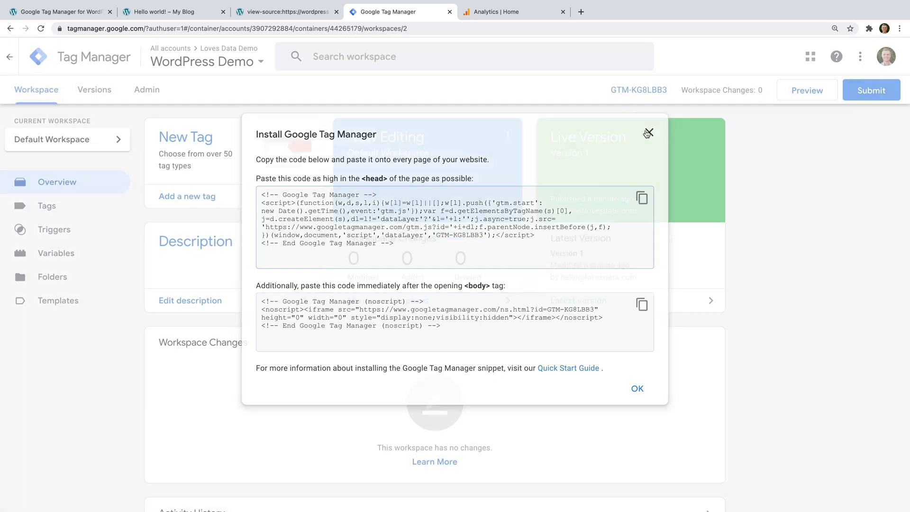
pyautogui.click(87, 257)
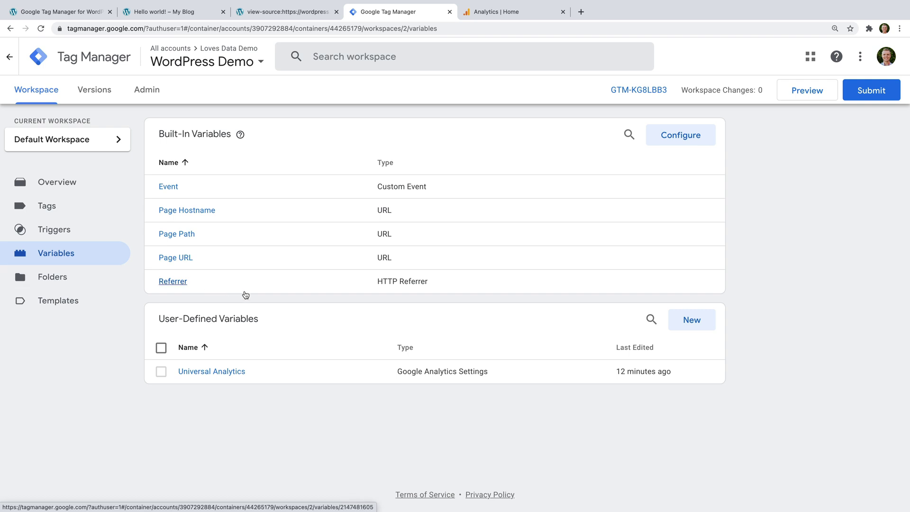
# Create a new user-defined variable and name it WordPress Login State
pyautogui.click(680, 326)
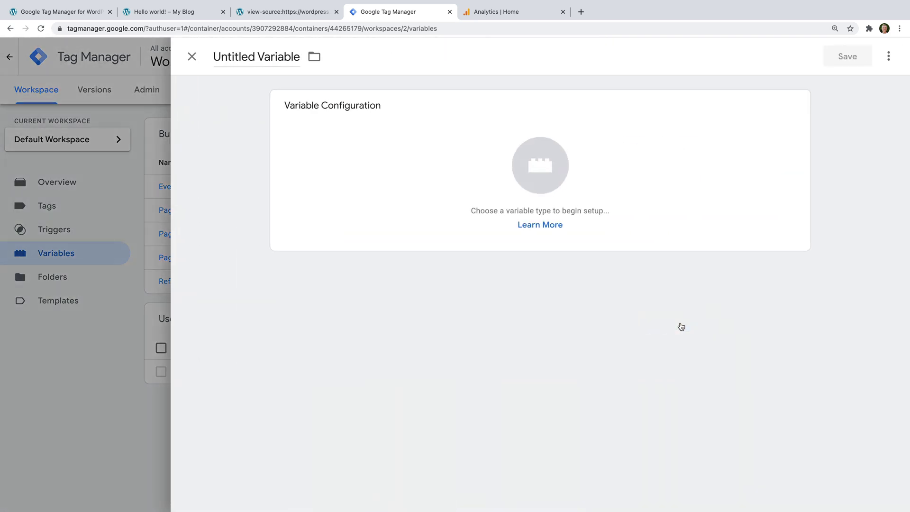
pyautogui.click(263, 60)
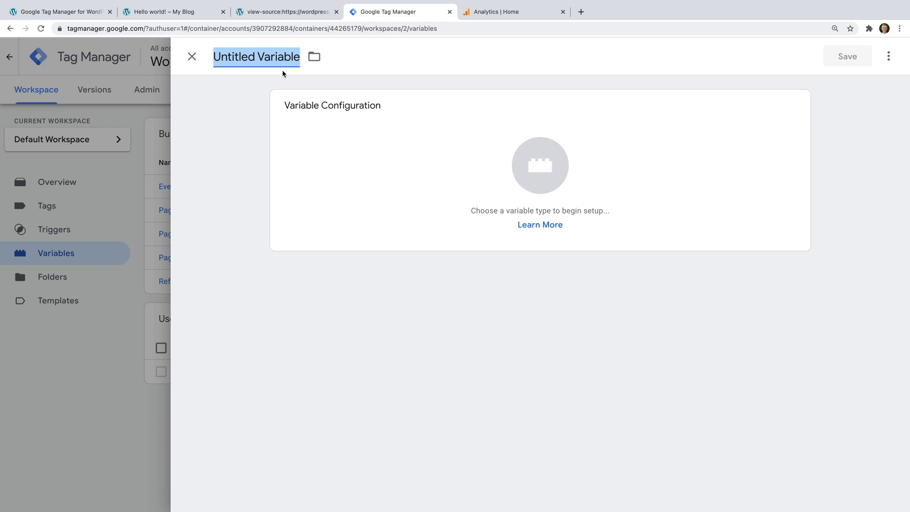
pyautogui.write('Word')
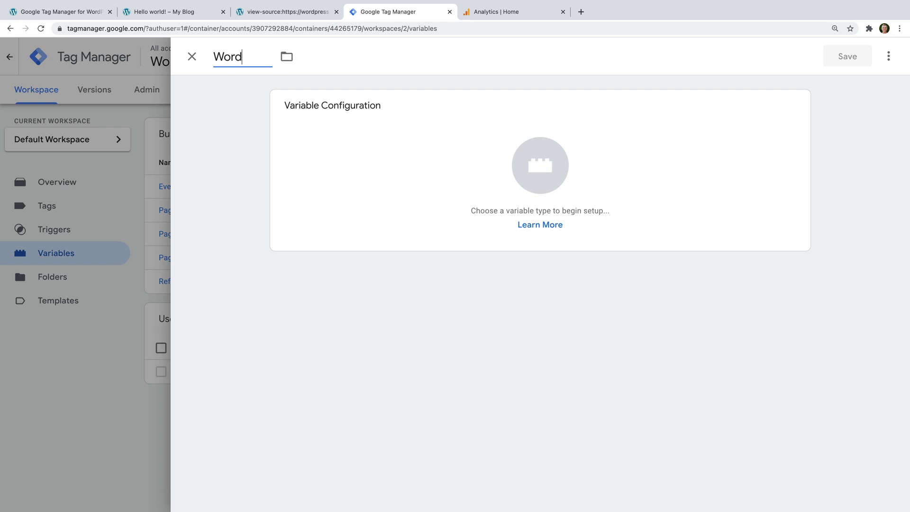
pyautogui.write('Press Logi')
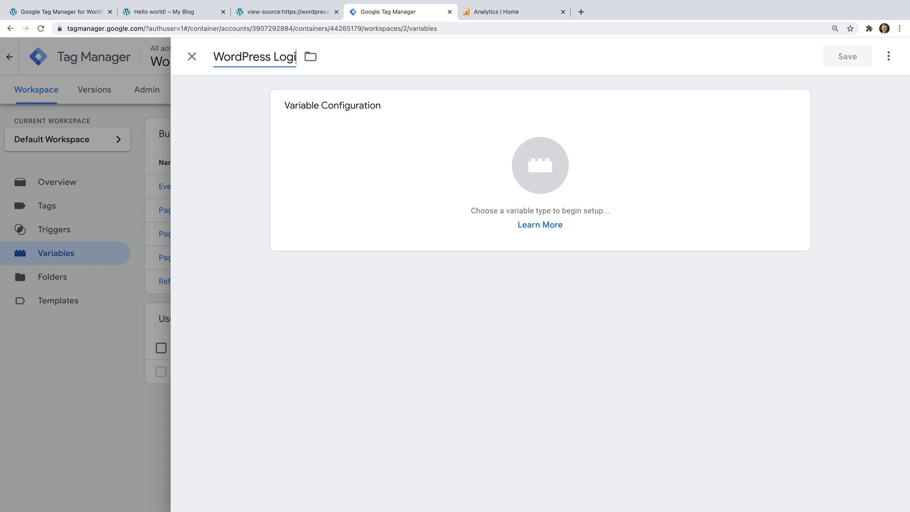
pyautogui.write('n State')
# Make the login state variable a Data Layer Variable with the data layer name visitorLoginState and save it
pyautogui.click(402, 151)
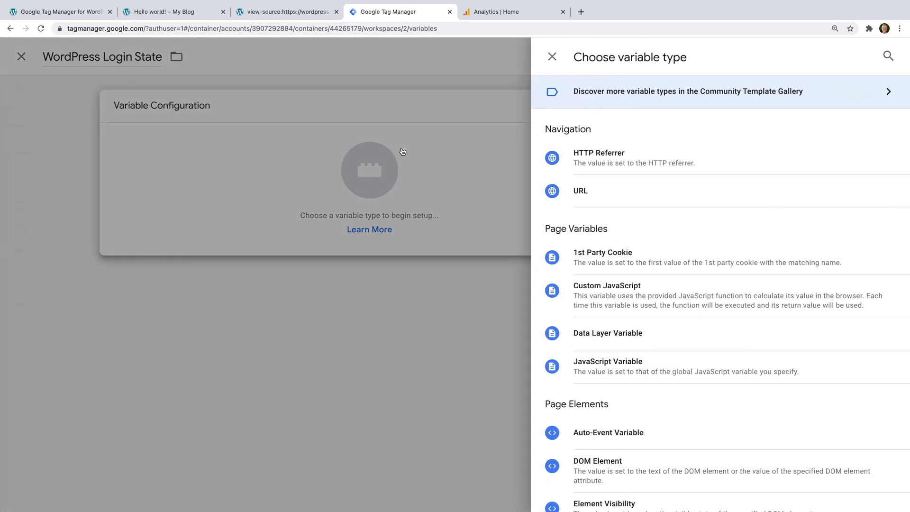
pyautogui.scroll(-1, 671, 248)
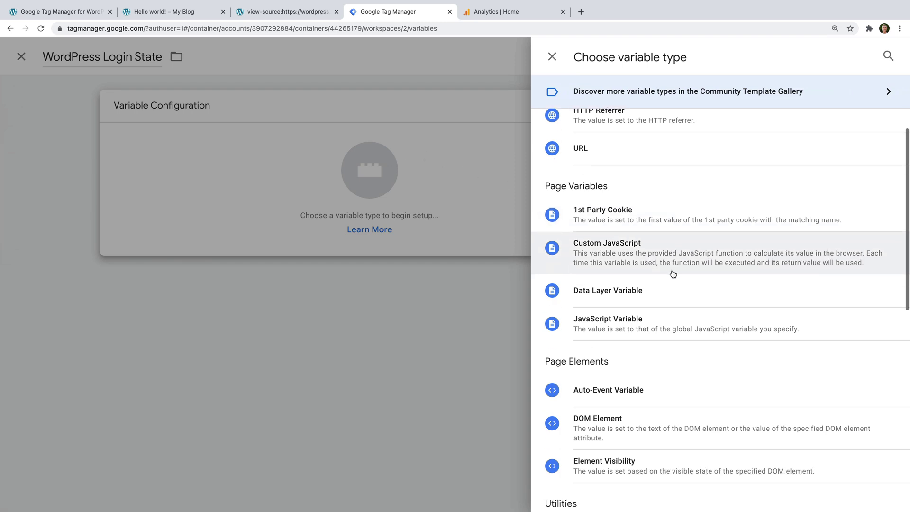
pyautogui.click(575, 299)
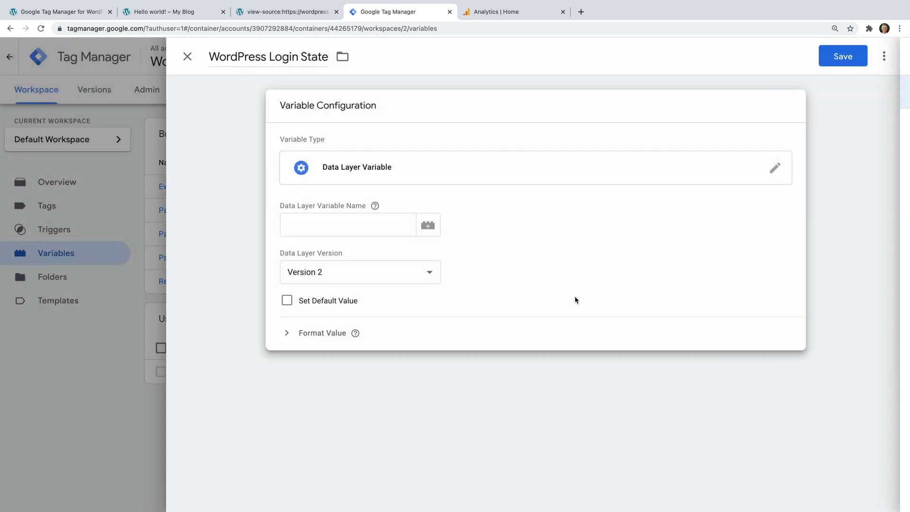
pyautogui.click(361, 221)
pyautogui.write('visitorLoginState')
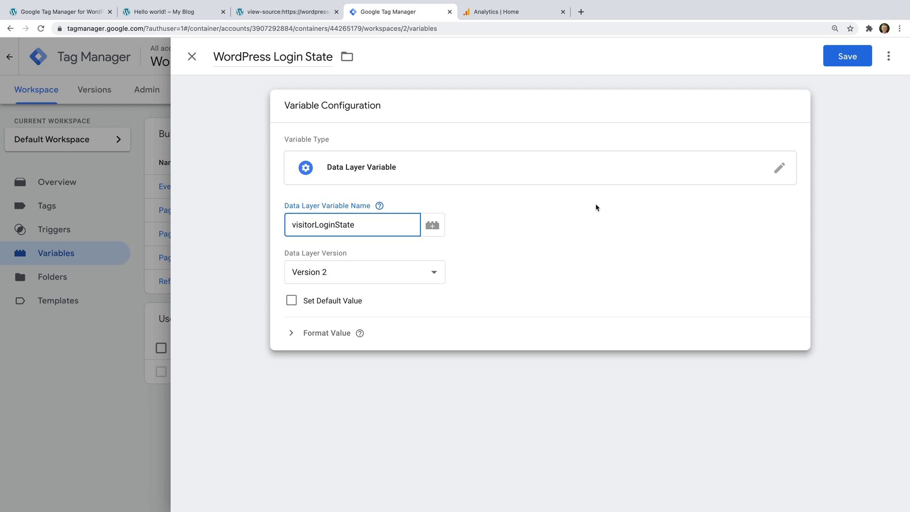
pyautogui.click(831, 59)
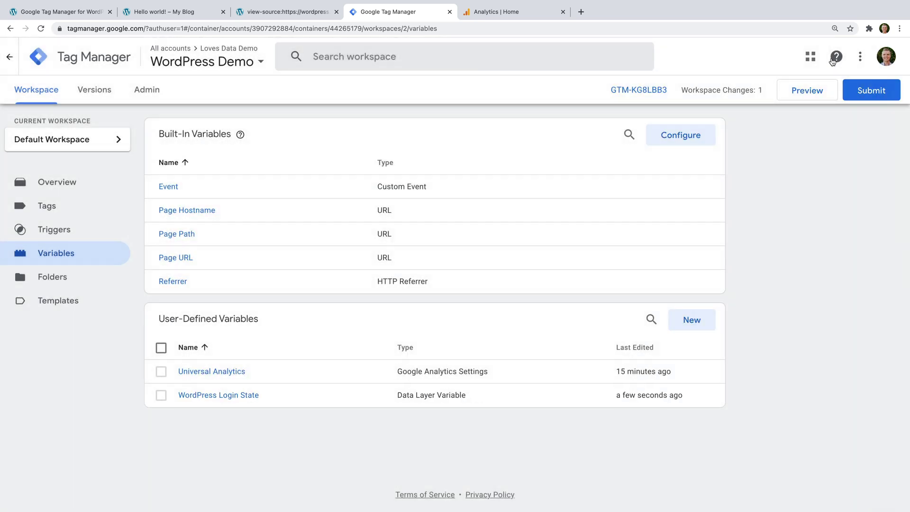
# Create another user-defined variable and name it WordPress Post Author
pyautogui.click(683, 318)
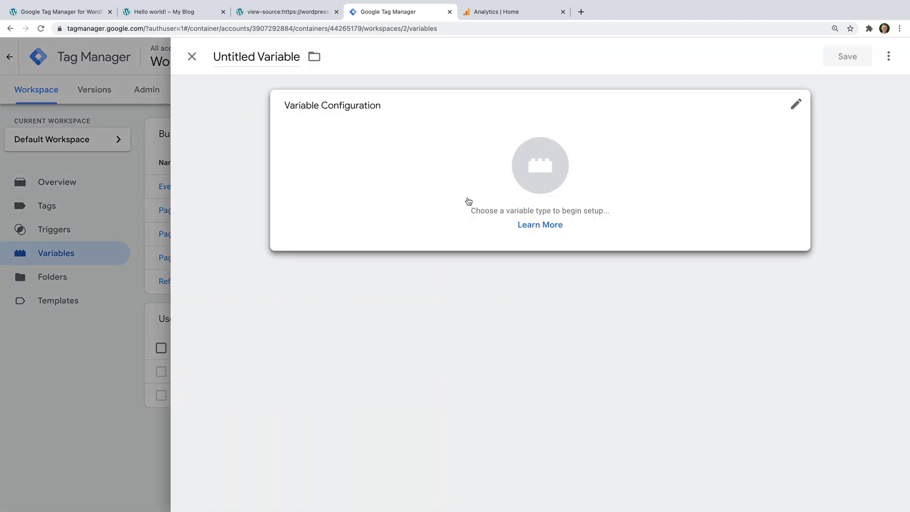
pyautogui.click(278, 63)
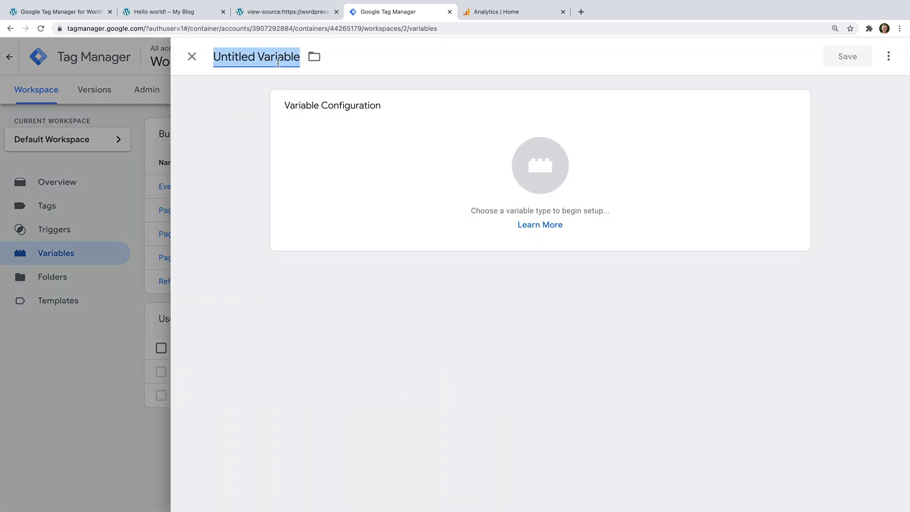
pyautogui.write('WordPress ')
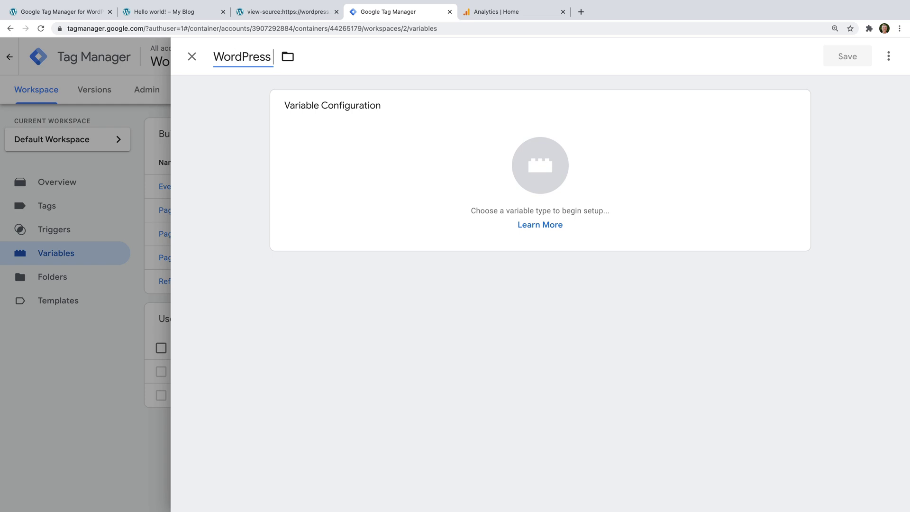
pyautogui.write('Post Author')
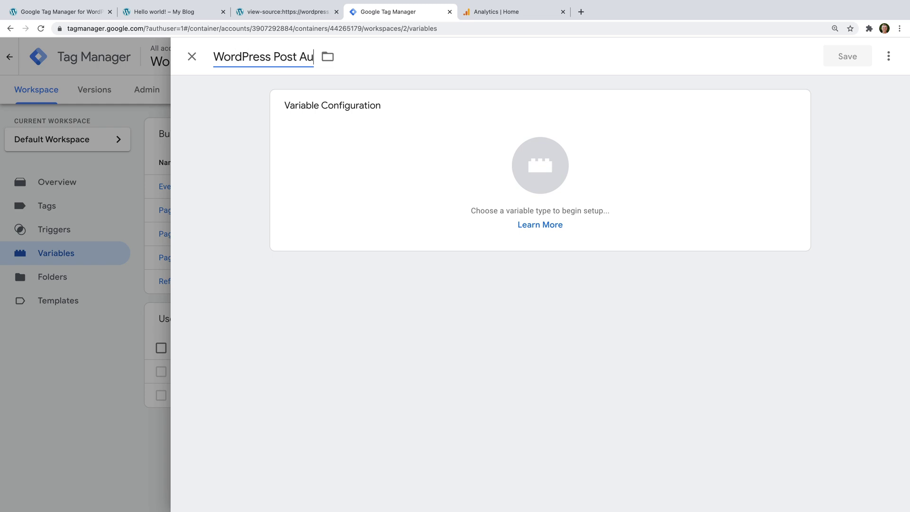
# Make the post author variable a Data Layer Variable with the data layer name pagePostAuthor and save it
pyautogui.click(392, 142)
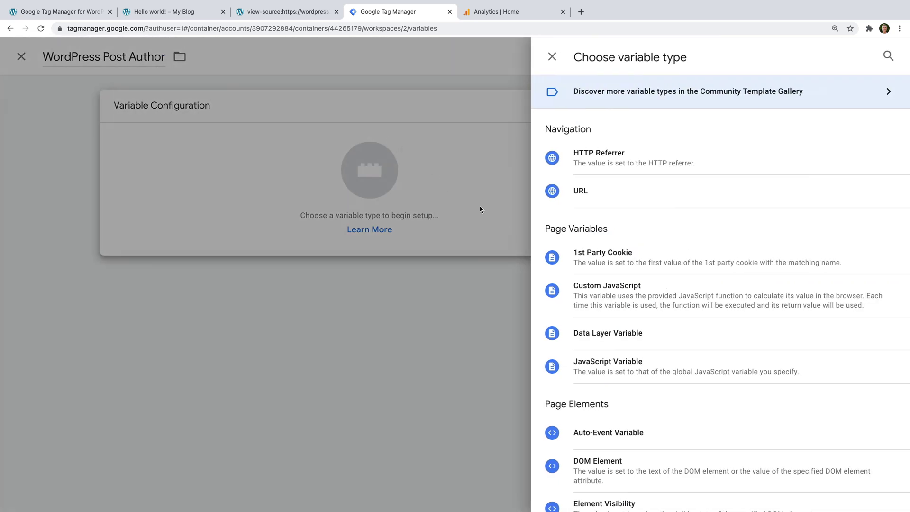
pyautogui.click(662, 337)
pyautogui.click(360, 232)
pyautogui.write('page')
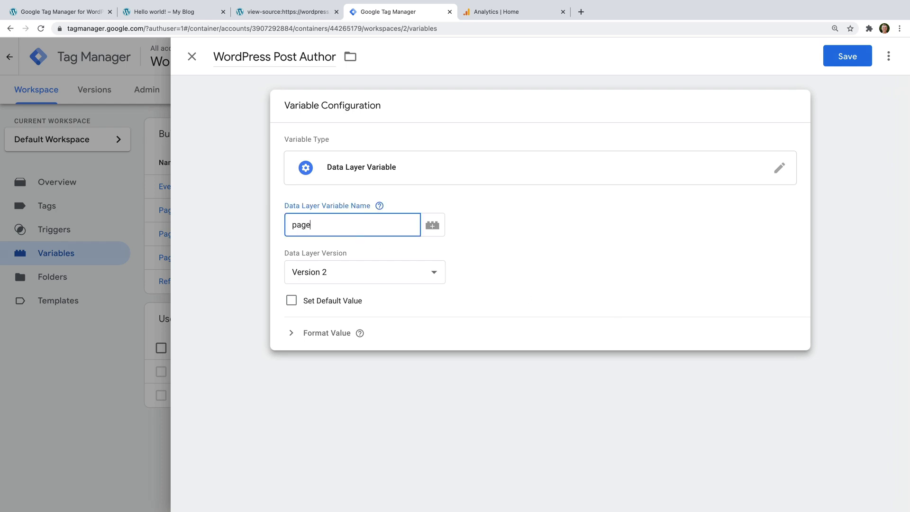
pyautogui.write('PostAuthor')
pyautogui.click(847, 57)
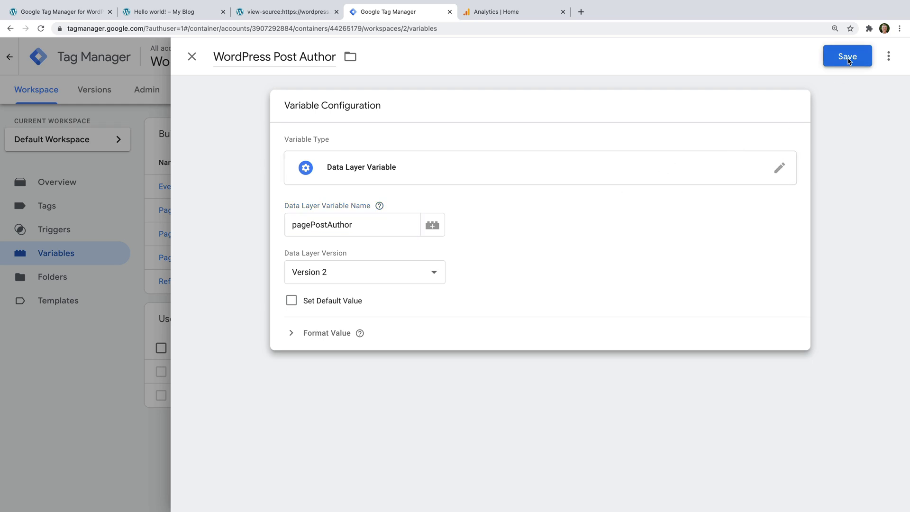
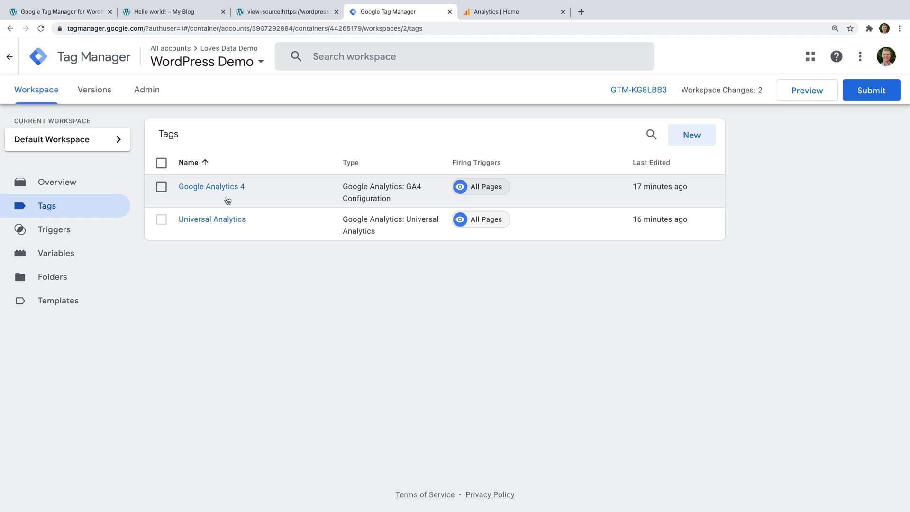
# In the Google Analytics 4 tag's Fields to Set, add wordpress_login with the WordPress Login State variable as its value
pyautogui.click(227, 190)
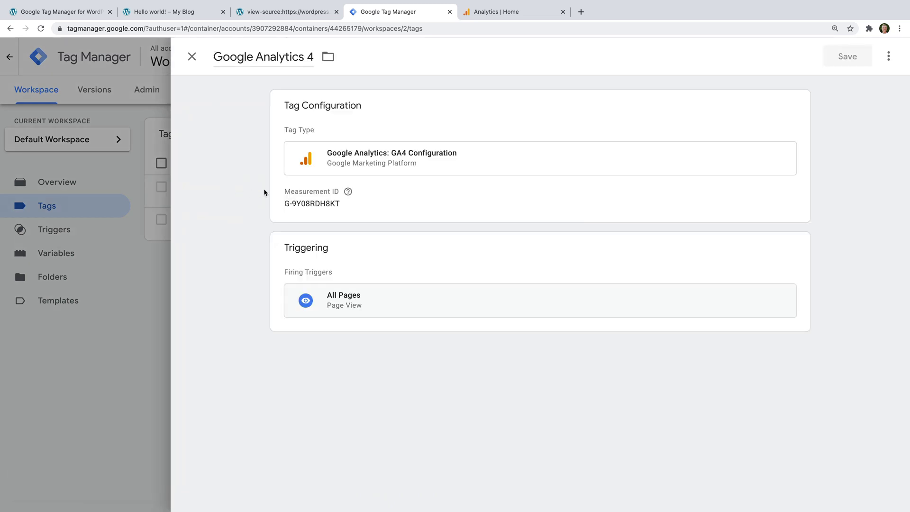
pyautogui.click(382, 194)
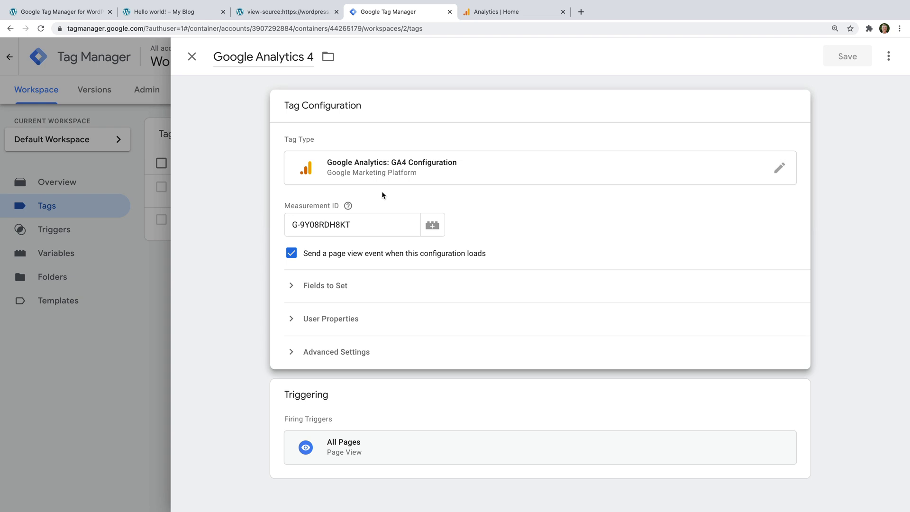
pyautogui.click(366, 289)
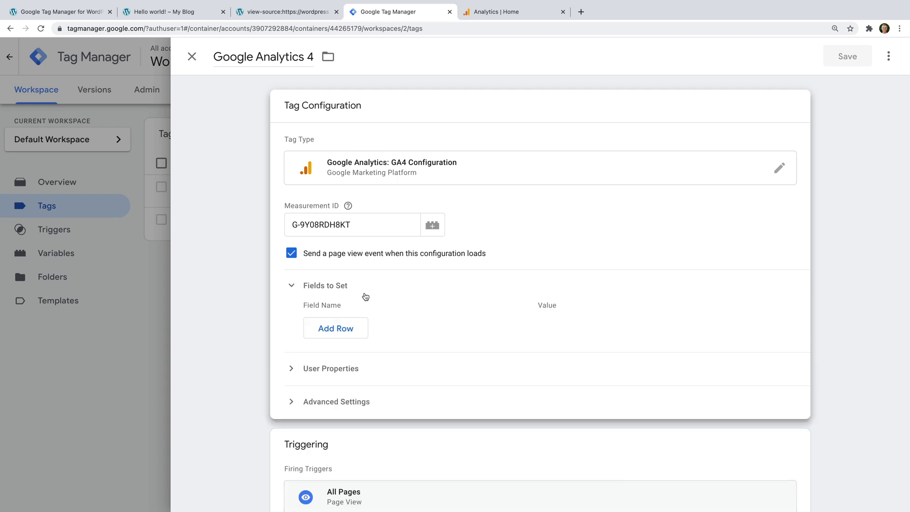
pyautogui.click(357, 329)
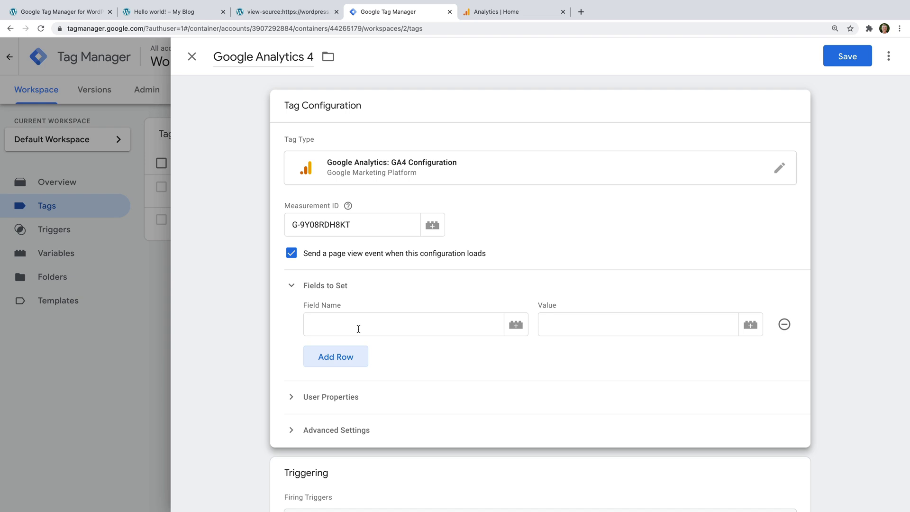
pyautogui.click(360, 327)
pyautogui.write('wordpress_')
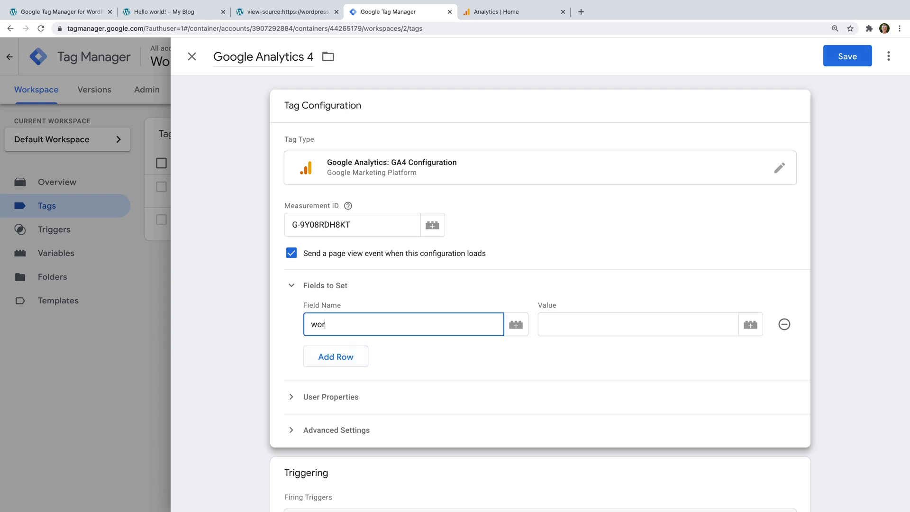
pyautogui.write('login')
pyautogui.click(750, 325)
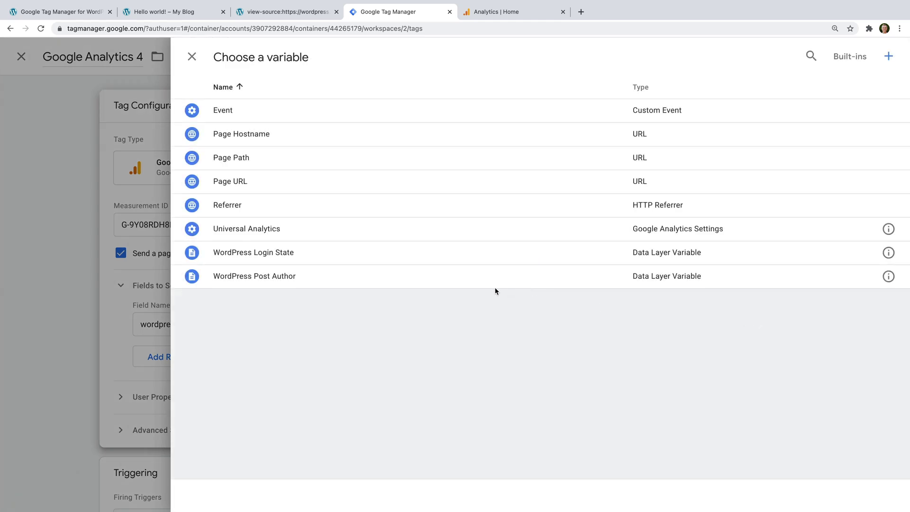
pyautogui.click(317, 258)
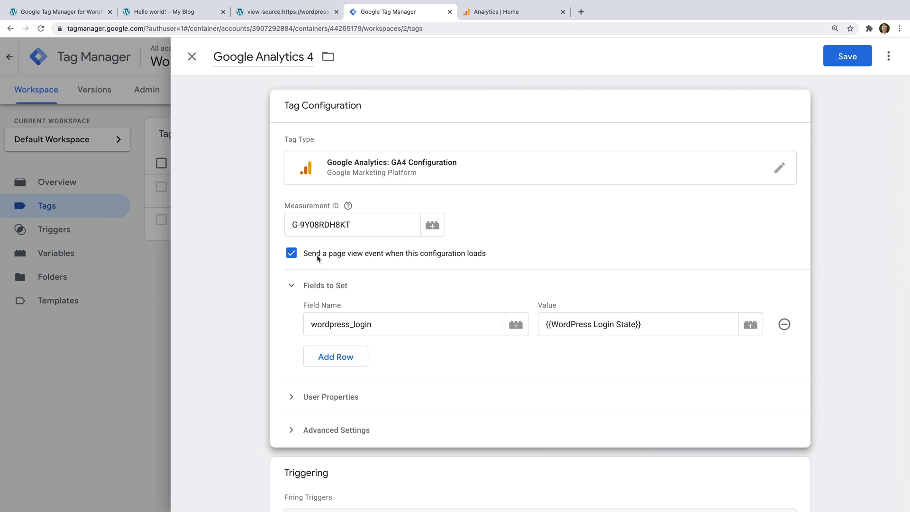
# Add a second field wordpress_author with the WordPress Post Author variable as its value and save the tag
pyautogui.click(356, 359)
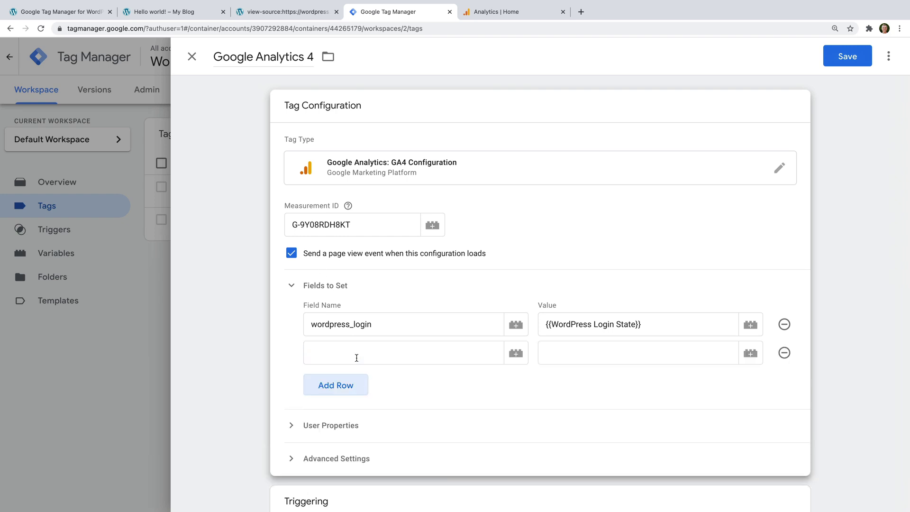
pyautogui.click(356, 357)
pyautogui.write('wo')
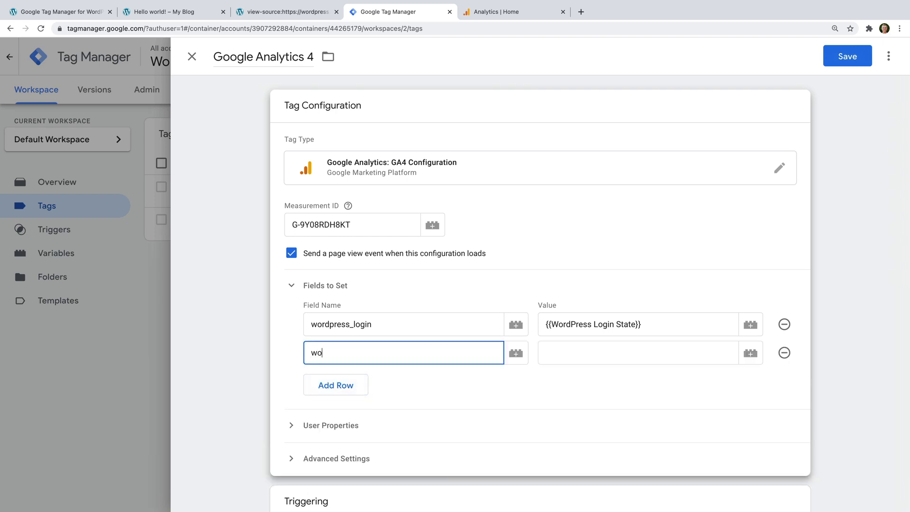
pyautogui.write('rdpress_author')
pyautogui.click(750, 355)
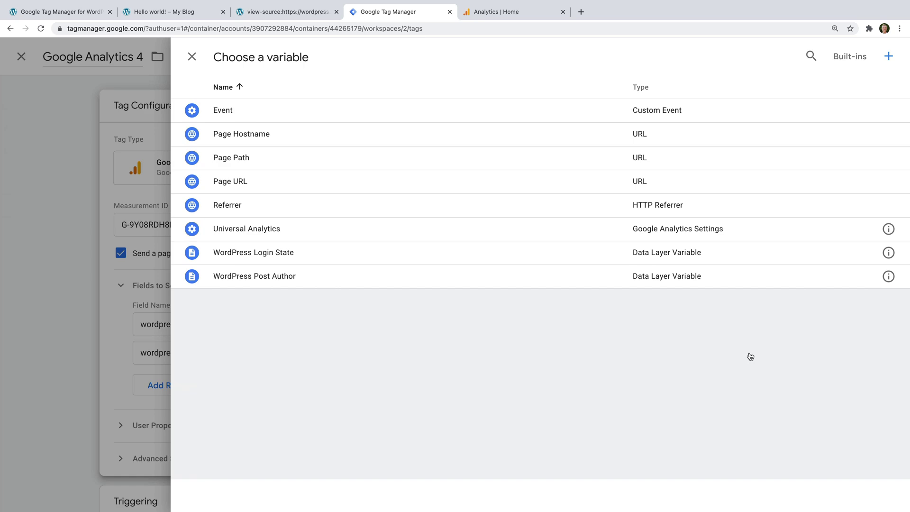
pyautogui.click(267, 281)
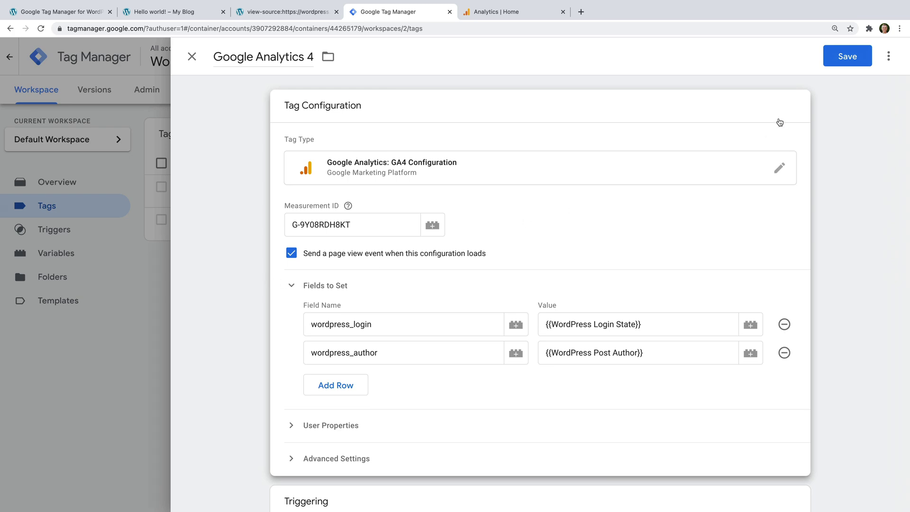
pyautogui.click(829, 66)
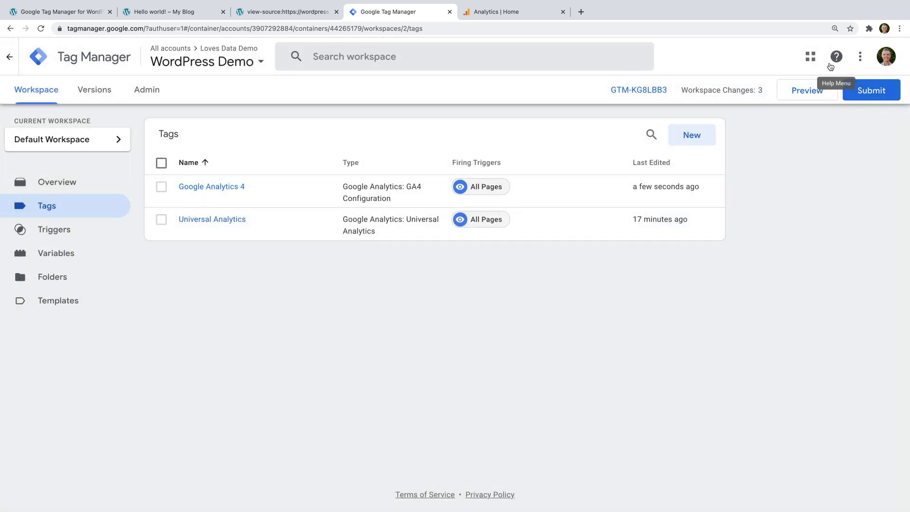
pyautogui.click(816, 95)
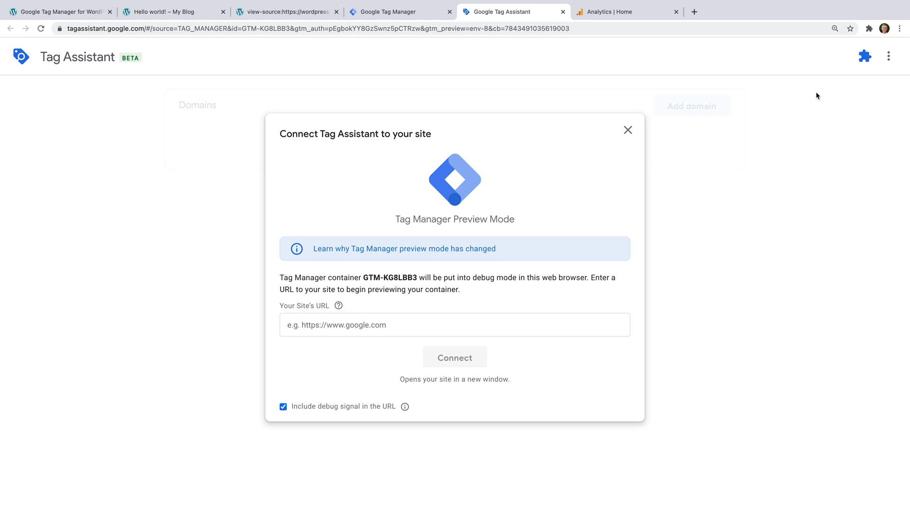
pyautogui.click(343, 323)
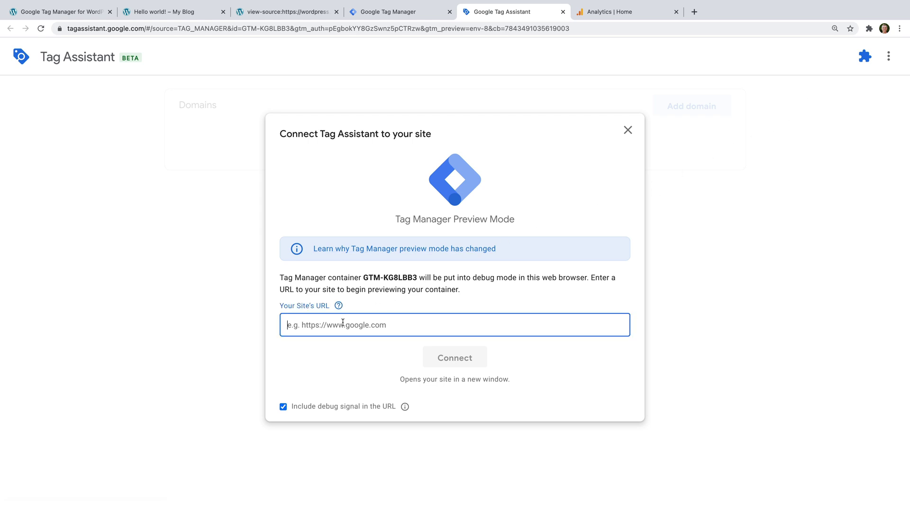
pyautogui.write('https://wordpress.analyticsbeta.com')
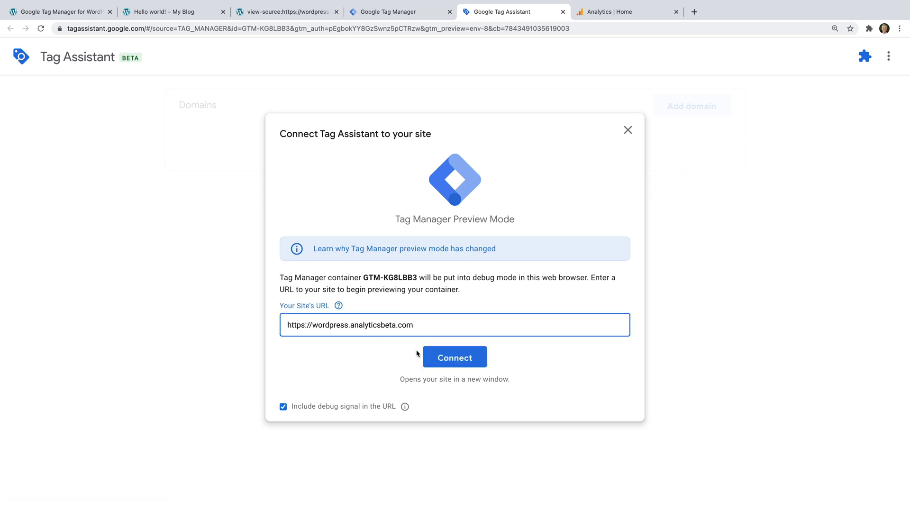
pyautogui.click(486, 362)
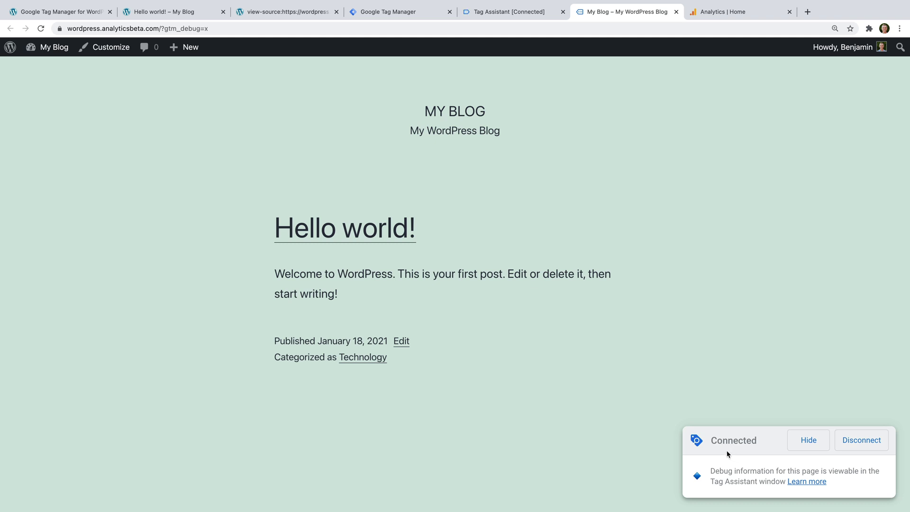
pyautogui.click(380, 237)
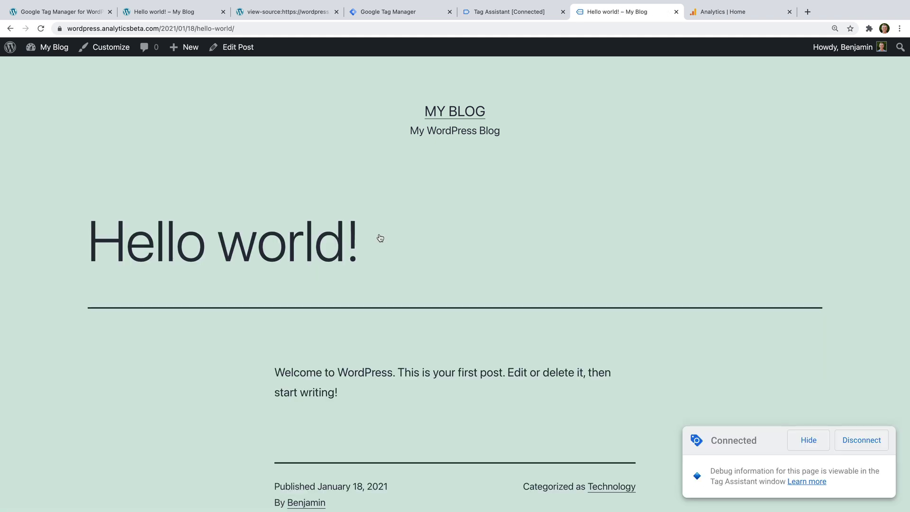
# In Tag Assistant, inspect the Google Analytics 4 tag's Fields to Set under the Hello world! page's Container Loaded event
pyautogui.click(509, 11)
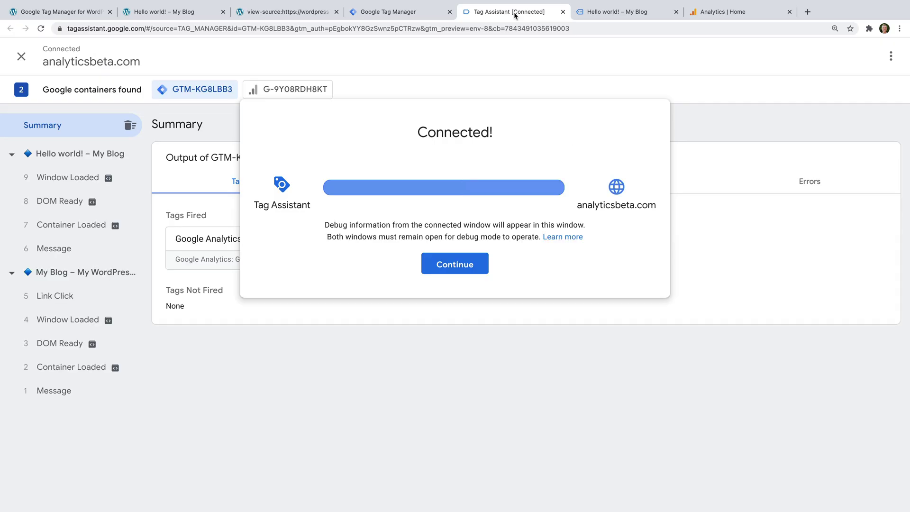
pyautogui.click(458, 265)
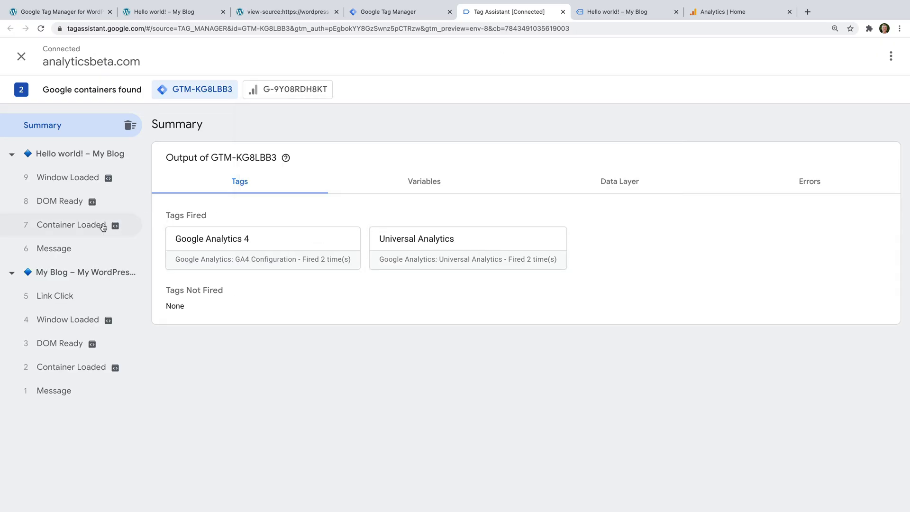
pyautogui.click(58, 226)
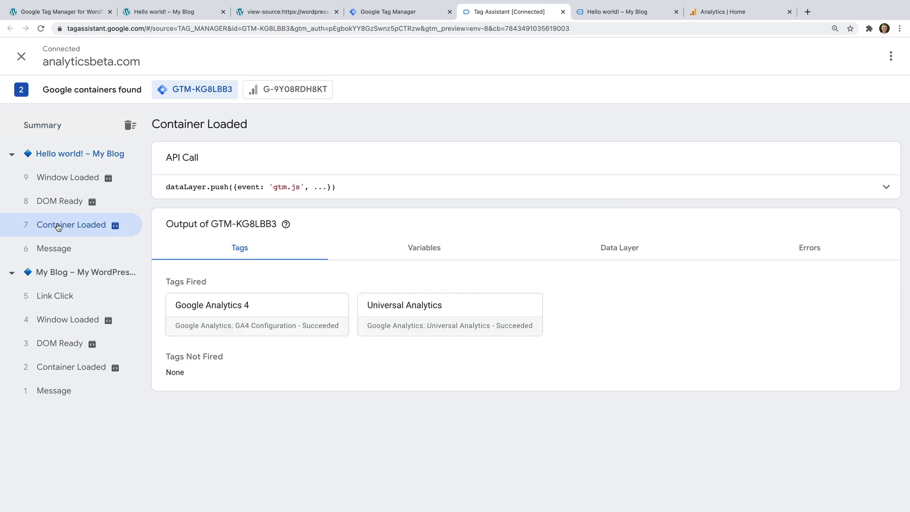
pyautogui.click(301, 313)
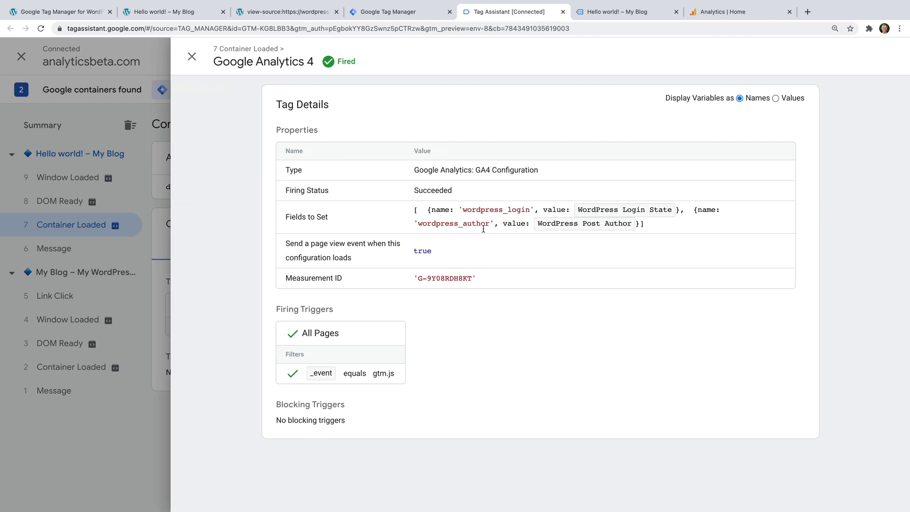
pyautogui.moveTo(462, 209); pyautogui.dragTo(530, 209)
pyautogui.moveTo(419, 223); pyautogui.dragTo(489, 223)
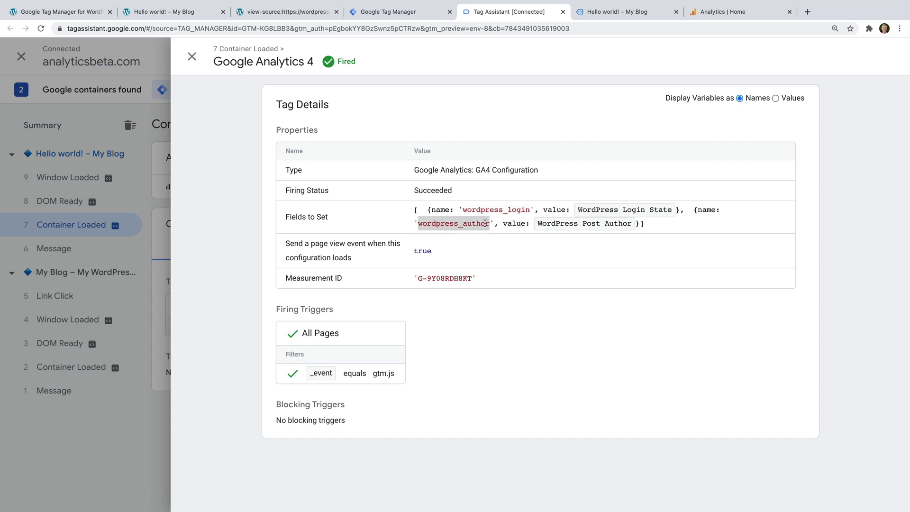
# Display the tag's variables as values and check what is sent for wordpress_login and wordpress_author
pyautogui.click(776, 98)
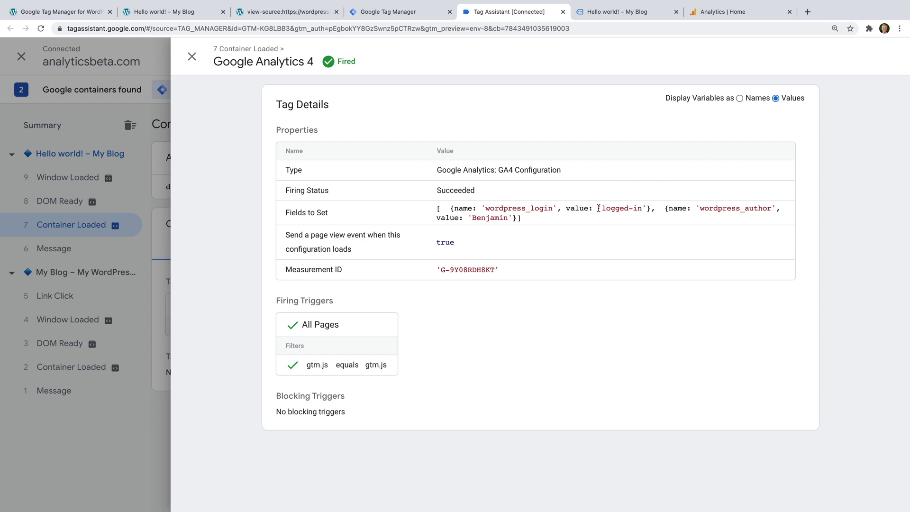
pyautogui.moveTo(600, 208); pyautogui.dragTo(640, 208)
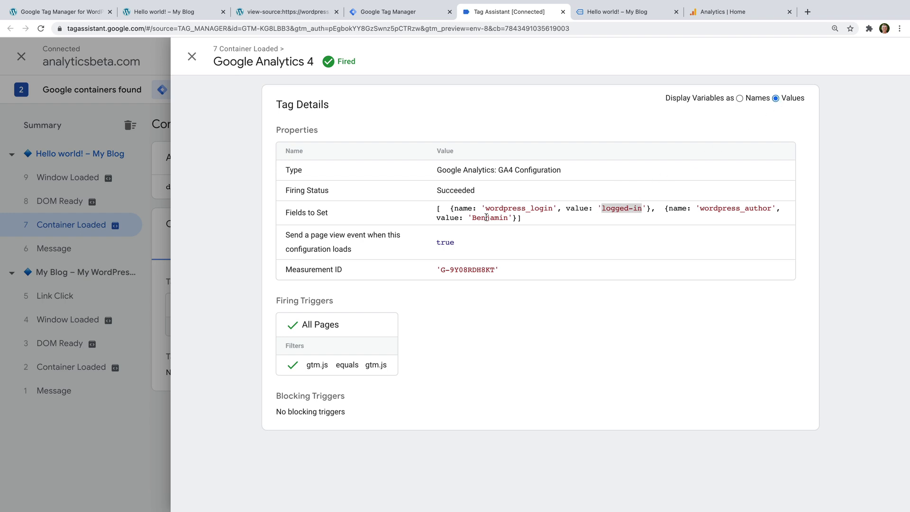
pyautogui.moveTo(471, 217); pyautogui.dragTo(508, 218)
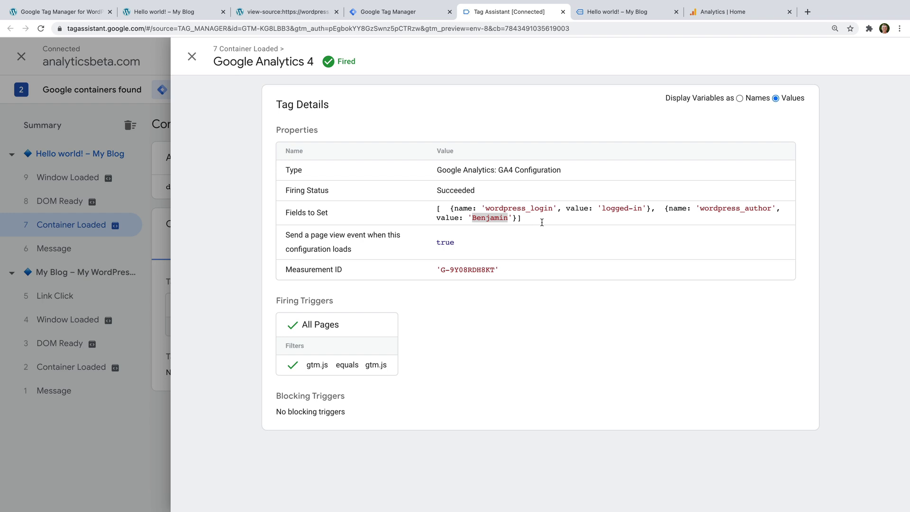
# Switch to Google Analytics and check the wordpress_login parameter of the page_view event in DebugView
pyautogui.click(718, 13)
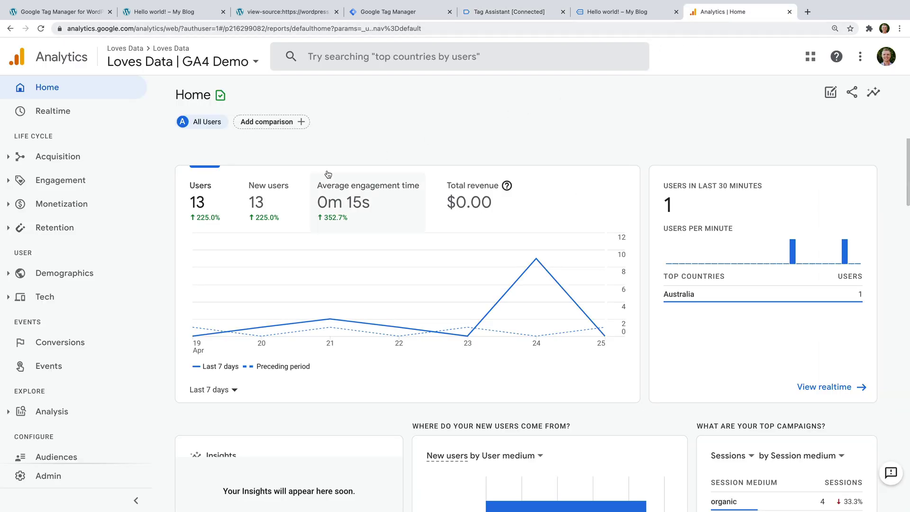
pyautogui.scroll(-1, 124, 341)
pyautogui.click(95, 451)
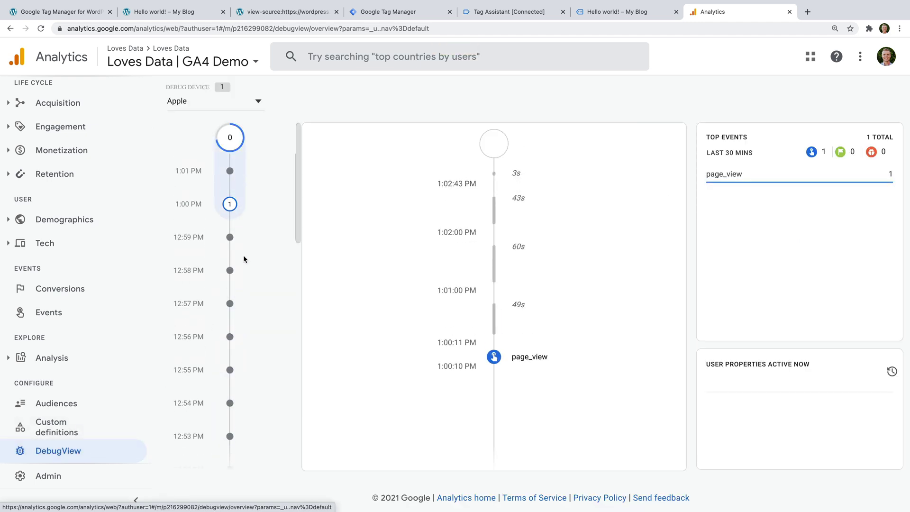
pyautogui.click(495, 357)
pyautogui.scroll(-3, 591, 358)
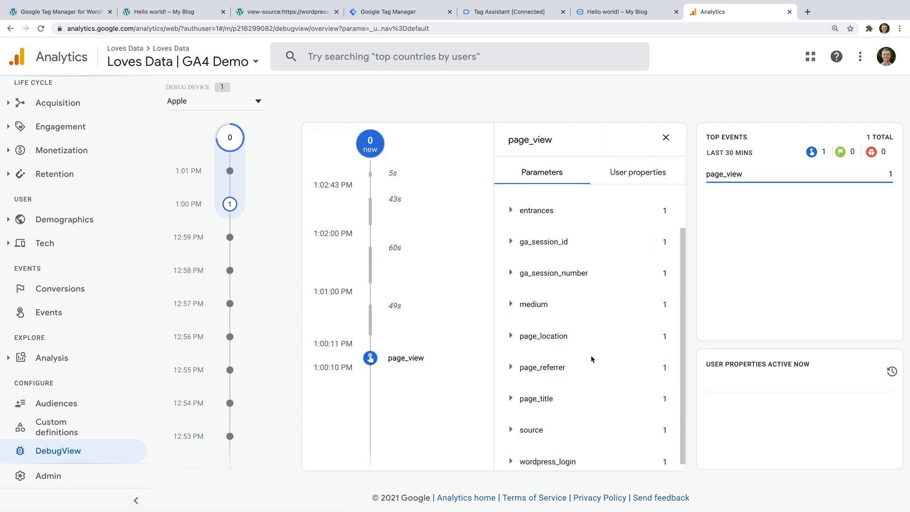
pyautogui.click(550, 454)
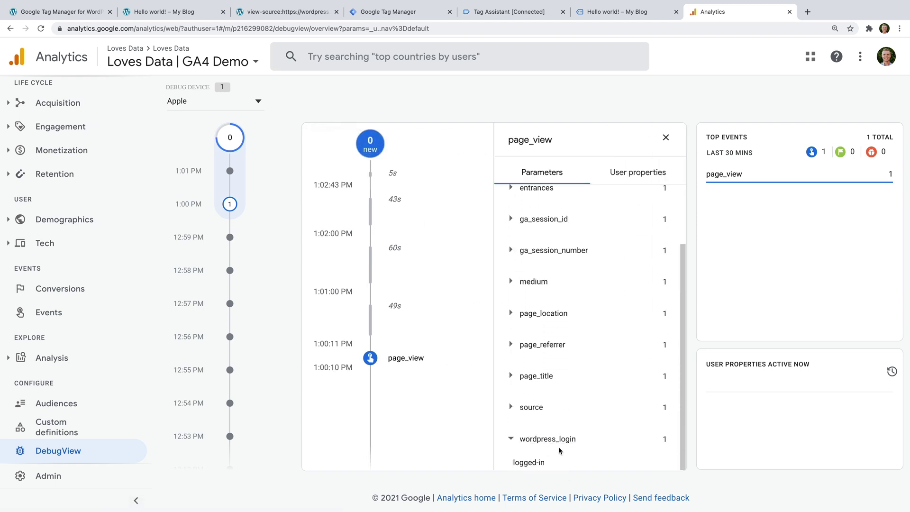
pyautogui.moveTo(511, 463); pyautogui.dragTo(564, 465)
# Start a new event-scoped custom dimension named WordPress Login with the description "Are users logged in to WordPress?"
pyautogui.click(82, 425)
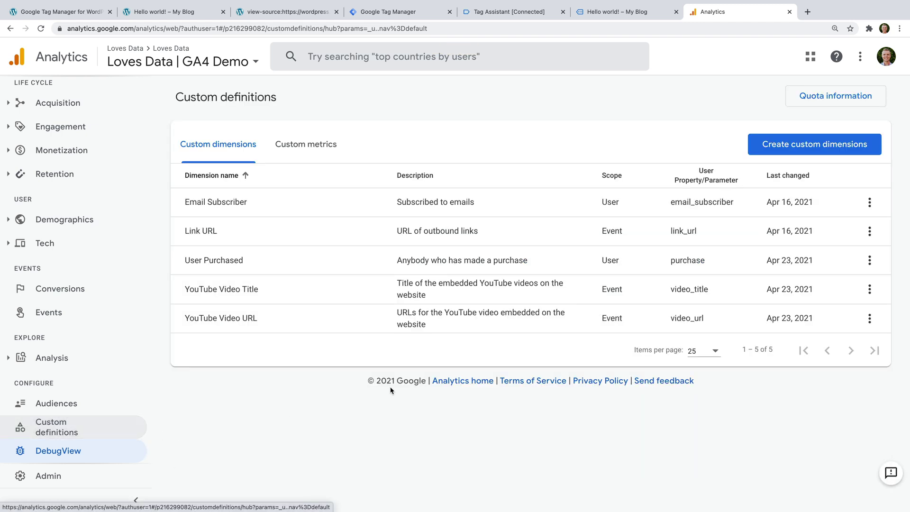
pyautogui.click(763, 150)
pyautogui.click(701, 113)
pyautogui.write('WordPress Login')
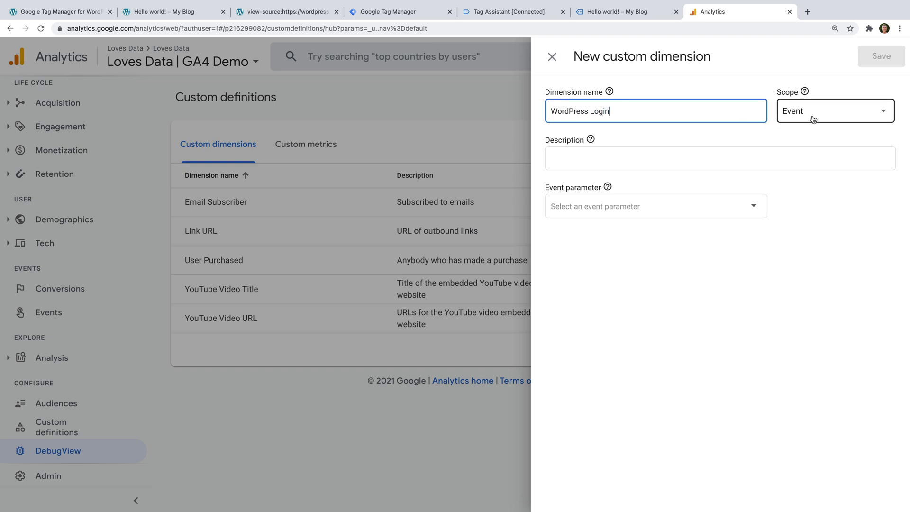
pyautogui.click(712, 160)
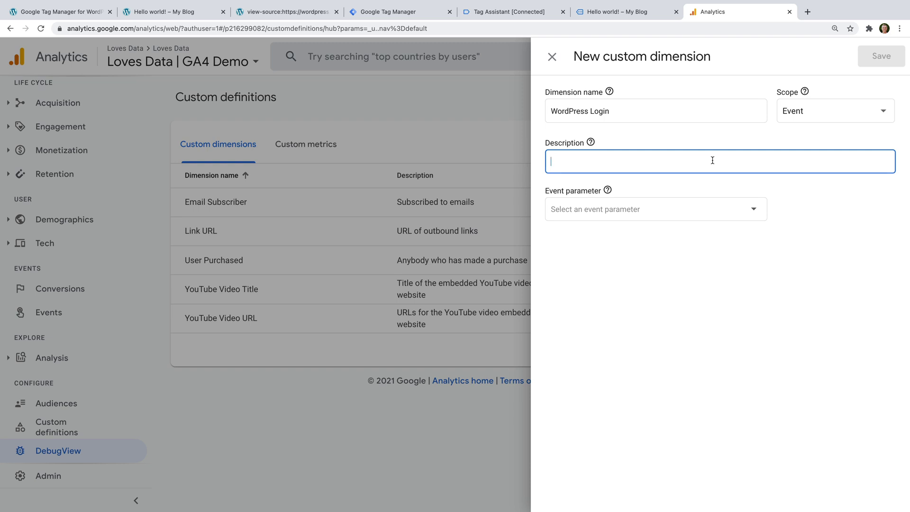
pyautogui.write('Are users logged in to WordPress?')
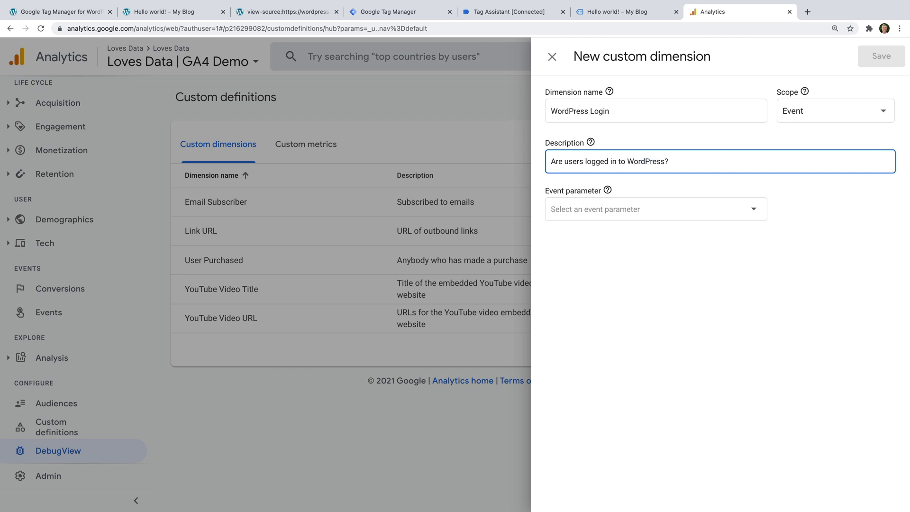
# Set the new dimension's event parameter to wordpress_login, save it and check its entry among the custom dimensions
pyautogui.click(716, 209)
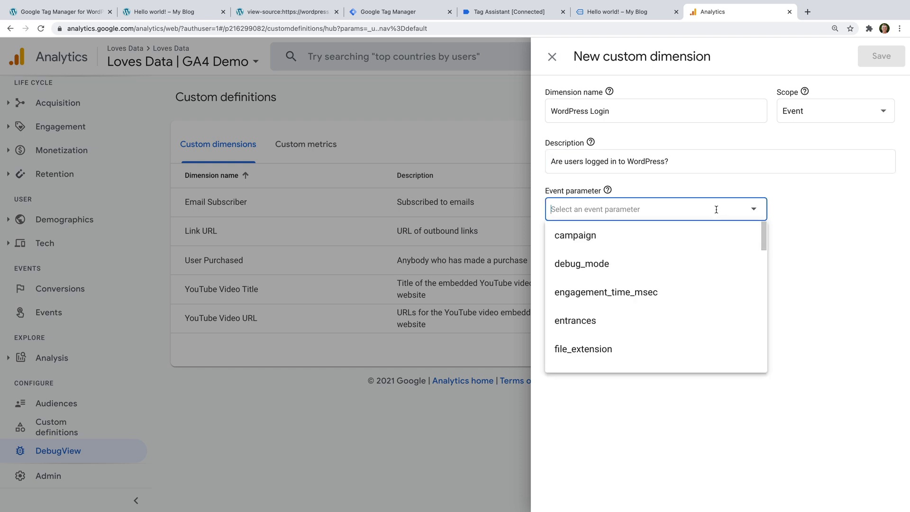
pyautogui.write('wordp')
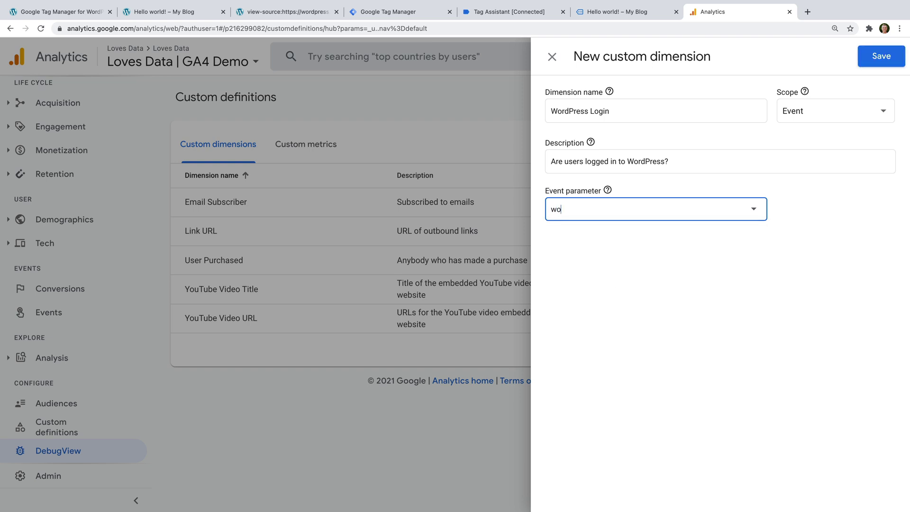
pyautogui.write('s_login')
pyautogui.click(865, 61)
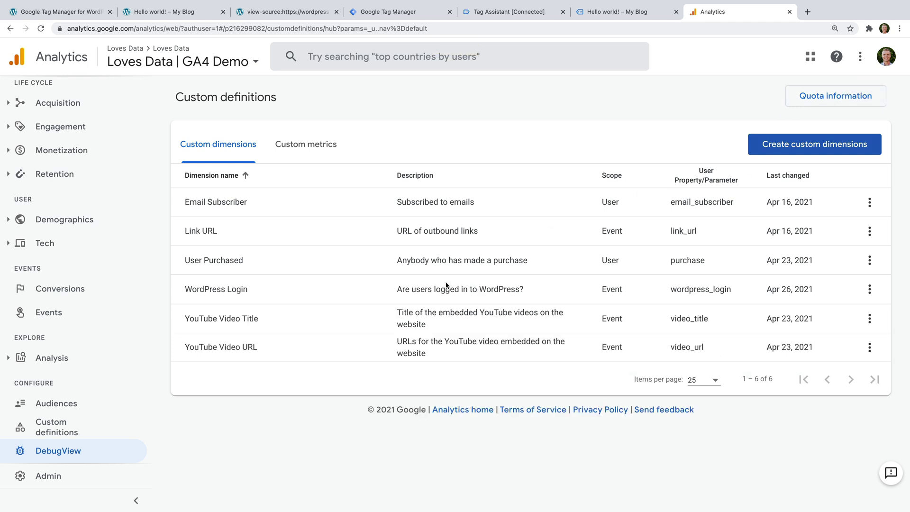
pyautogui.moveTo(186, 290); pyautogui.dragTo(297, 292)
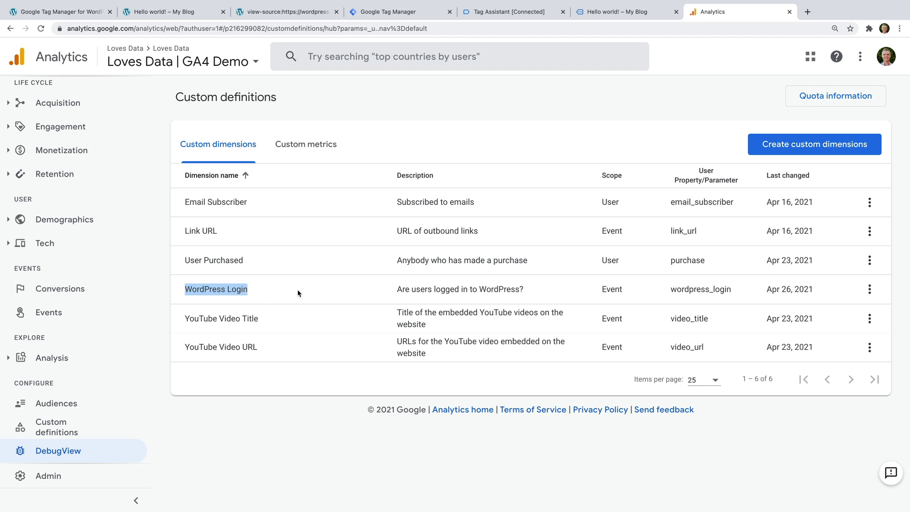